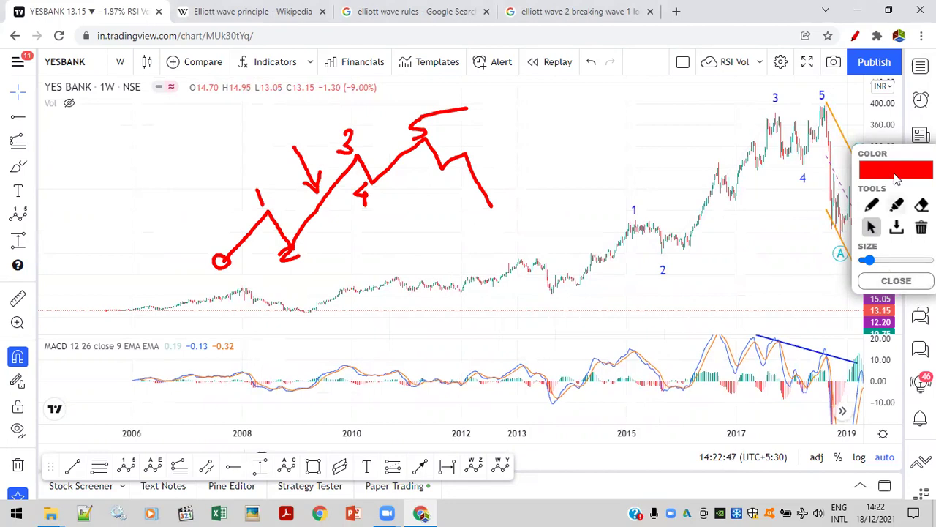
Step: Label the three corrective swings after wave 5 in the red freehand sketch as A, B and C with the pen
mouse_move(897, 152)
mouse_down()
mouse_move(743, 153)
mouse_move(646, 210)
mouse_move(708, 228)
mouse_up()
click(743, 282)
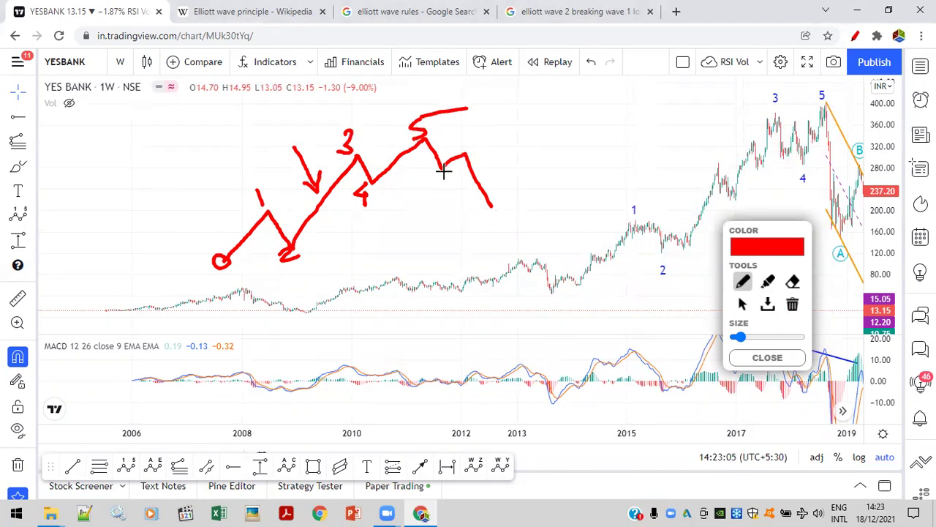
drag(437, 194, 457, 183)
mouse_move(486, 142)
mouse_down()
mouse_move(488, 162)
mouse_move(495, 146)
mouse_move(487, 165)
mouse_up()
mouse_move(499, 205)
mouse_down()
mouse_move(491, 215)
mouse_move(505, 223)
mouse_up()
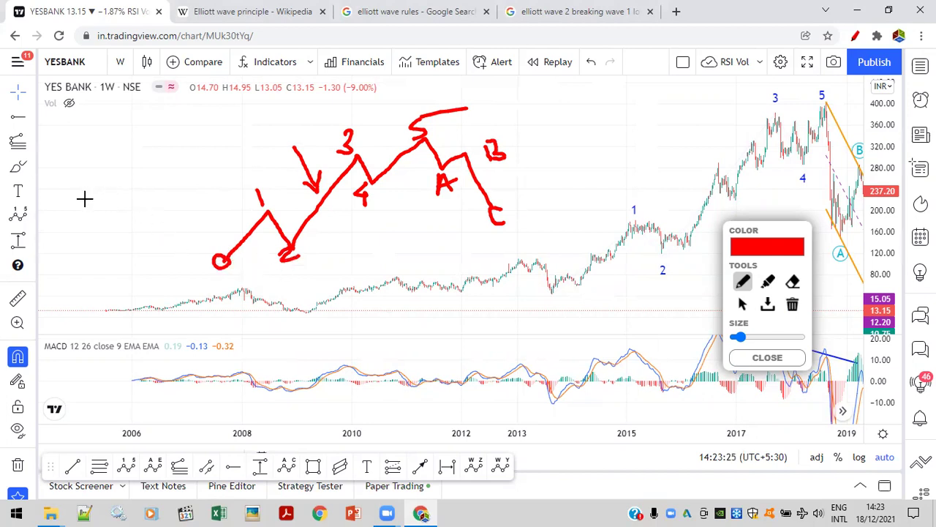
Step: Handwrite a price example beside the sketch: 10, then 15 falling to 13, and 9.9 crossed out below
mouse_move(78, 193)
mouse_down()
mouse_move(78, 217)
mouse_move(101, 189)
mouse_up()
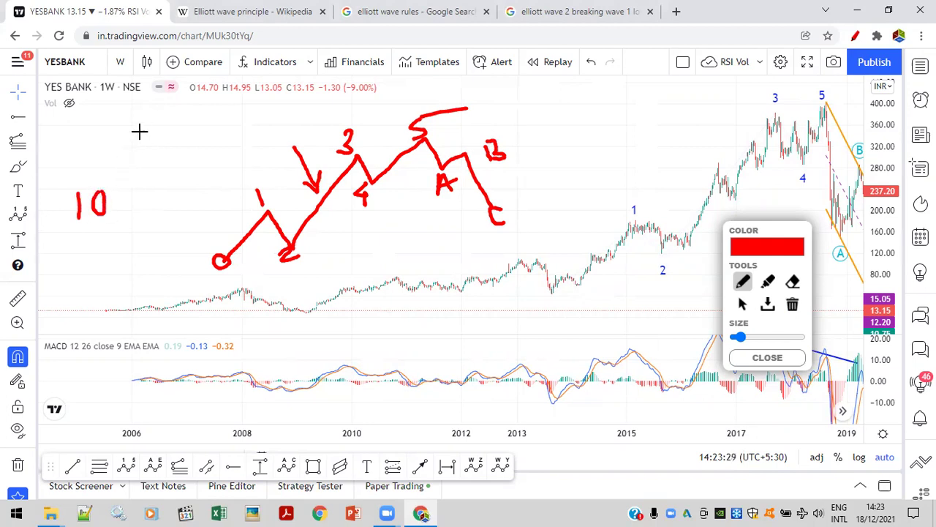
mouse_move(138, 126)
mouse_down()
mouse_move(139, 152)
mouse_move(156, 130)
mouse_move(168, 132)
mouse_move(172, 189)
mouse_move(207, 191)
mouse_move(196, 199)
mouse_up()
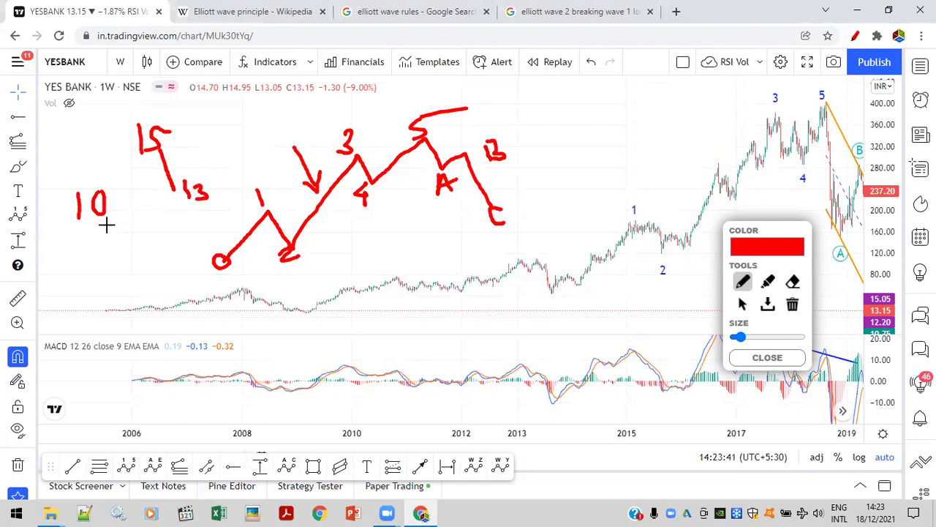
mouse_move(112, 242)
mouse_down()
mouse_move(108, 256)
mouse_move(143, 236)
mouse_move(130, 289)
mouse_move(153, 292)
mouse_up()
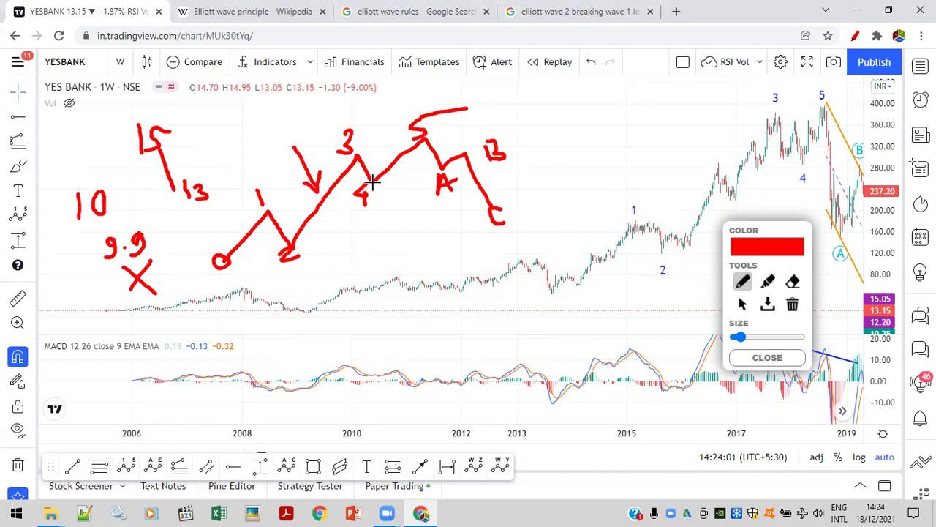
Step: Circle the top of wave 1, sketch a deeper wave 4 low, and draw a horizontal line from wave 1's top to it
drag(267, 206, 276, 206)
mouse_move(373, 186)
mouse_down()
mouse_move(391, 227)
mouse_move(420, 140)
mouse_up()
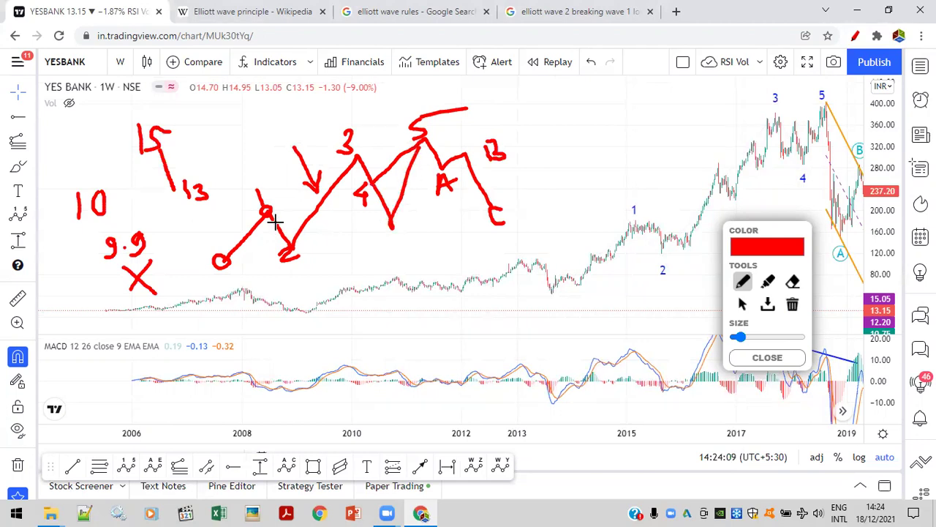
drag(265, 210, 402, 212)
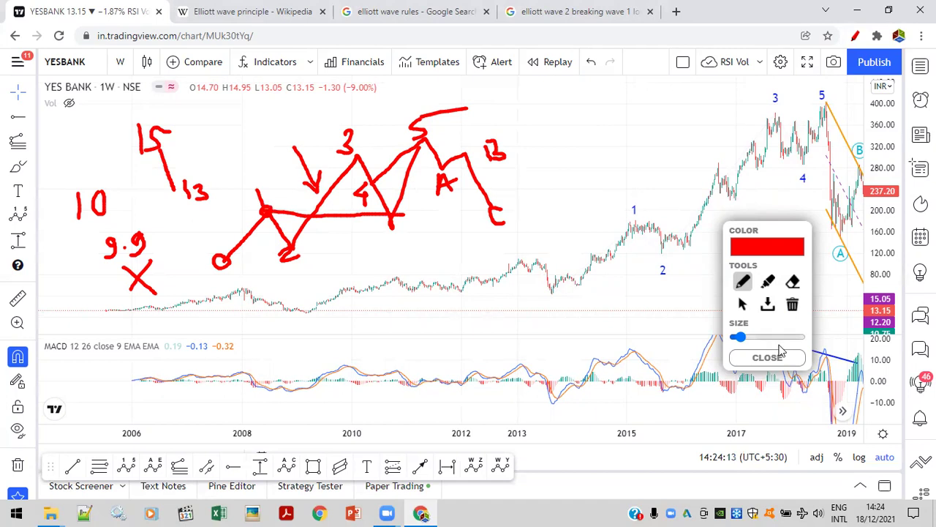
Step: Clear the annotations and sketch a crossed-out example of wave 2 falling below wave 1's start, with a horizontal line at that start, then close the annotation tool
click(792, 305)
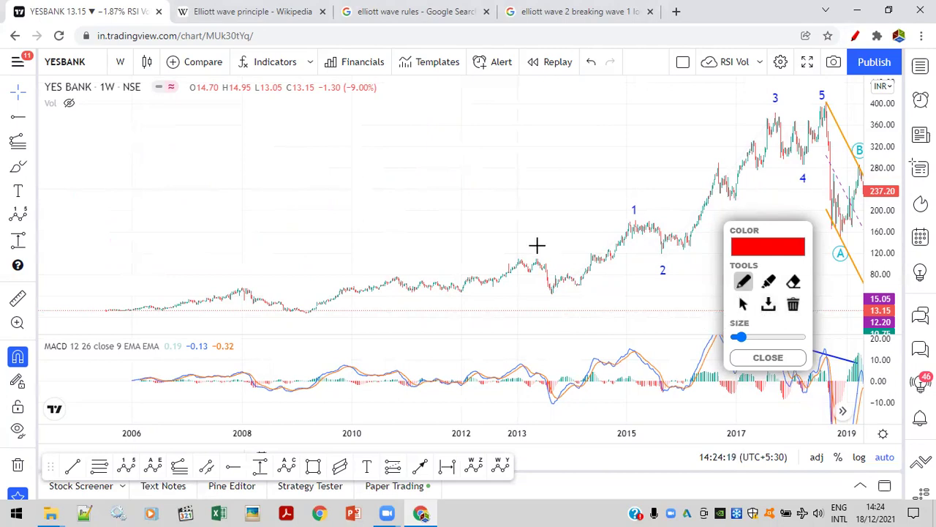
drag(230, 246, 289, 191)
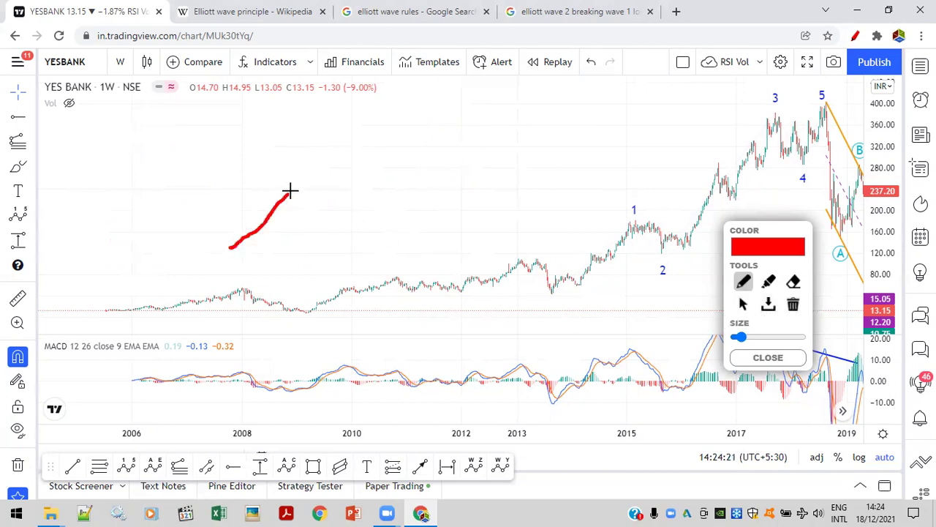
mouse_move(286, 157)
mouse_down()
mouse_move(284, 177)
mouse_move(331, 256)
mouse_up()
mouse_move(229, 240)
mouse_down()
mouse_move(241, 249)
mouse_move(230, 244)
mouse_move(332, 236)
mouse_move(314, 255)
mouse_move(332, 270)
mouse_up()
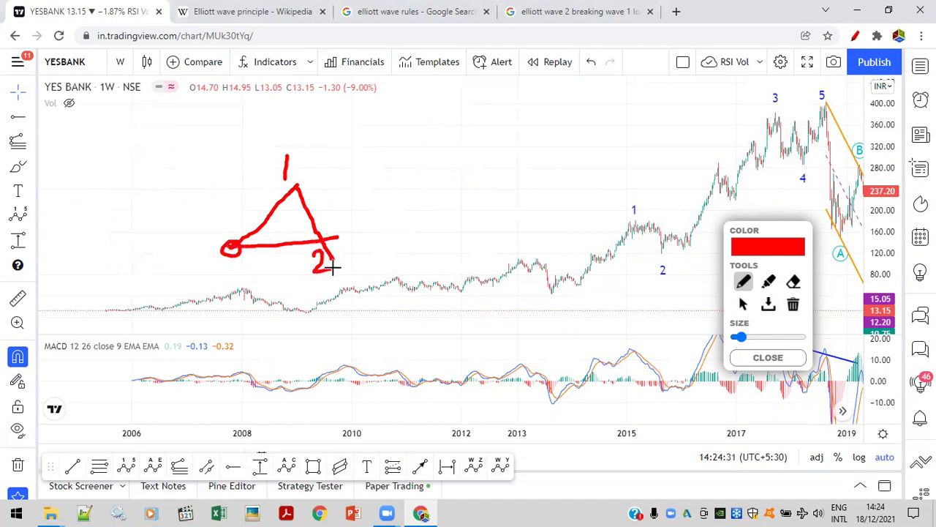
drag(381, 174, 354, 240)
drag(344, 179, 404, 232)
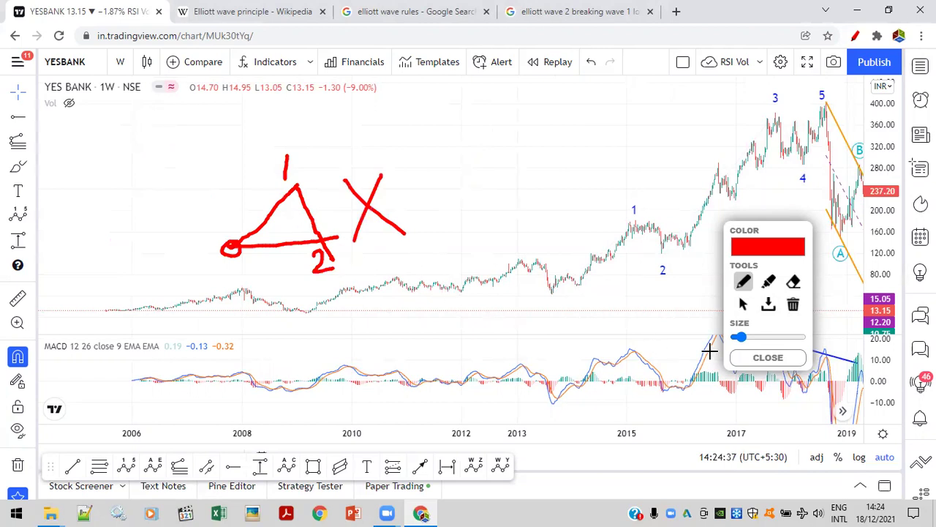
click(767, 357)
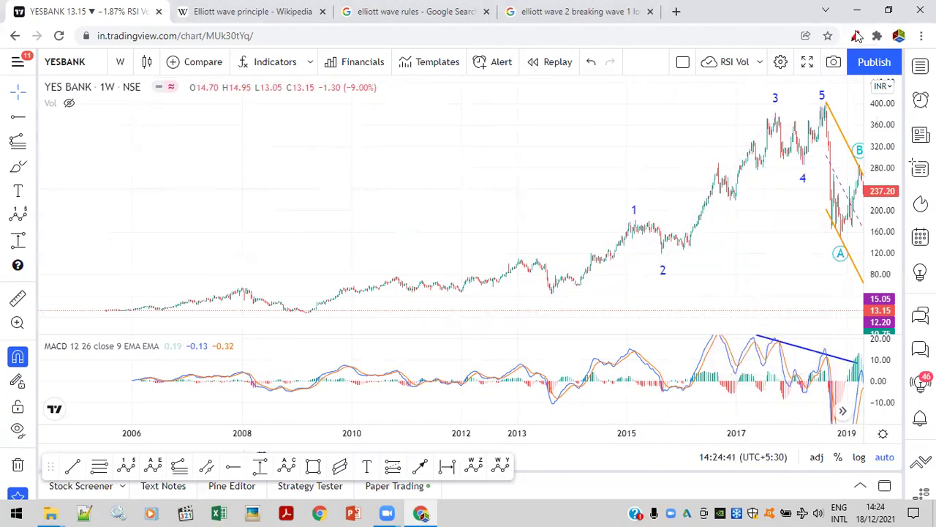
Step: Circle the early 2009 low and the wave 5 peak on the YES BANK chart in red pen
key(alt+shift+d)
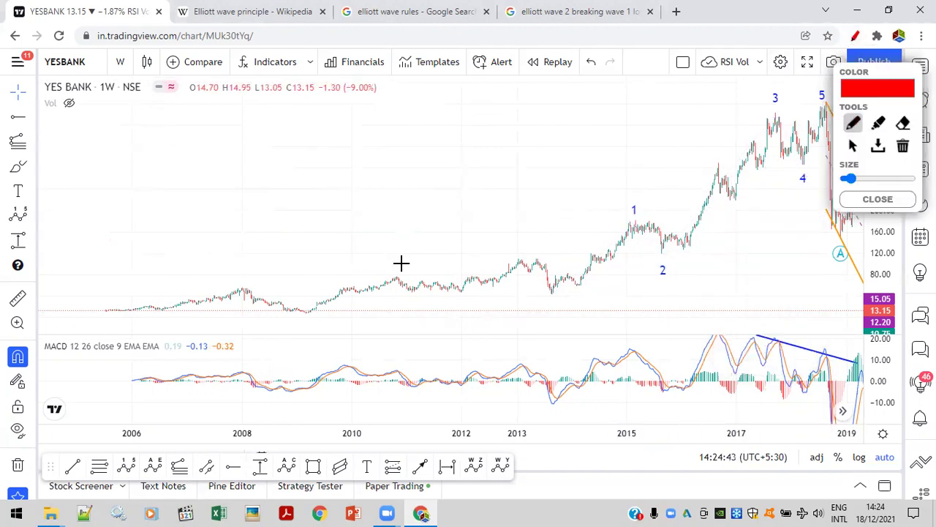
mouse_move(313, 309)
mouse_down()
mouse_move(298, 316)
mouse_move(312, 310)
mouse_move(318, 322)
mouse_up()
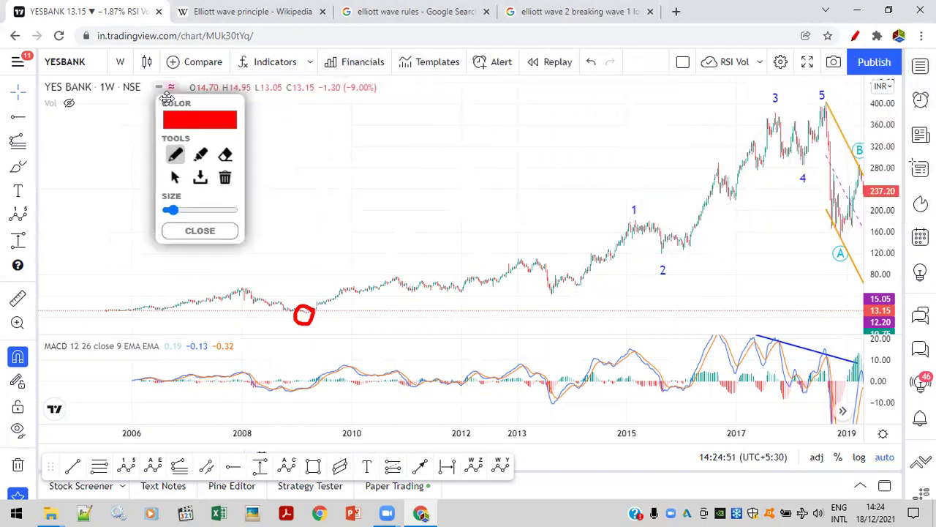
mouse_move(849, 104)
mouse_down()
mouse_move(840, 88)
mouse_move(813, 110)
mouse_move(848, 86)
mouse_up()
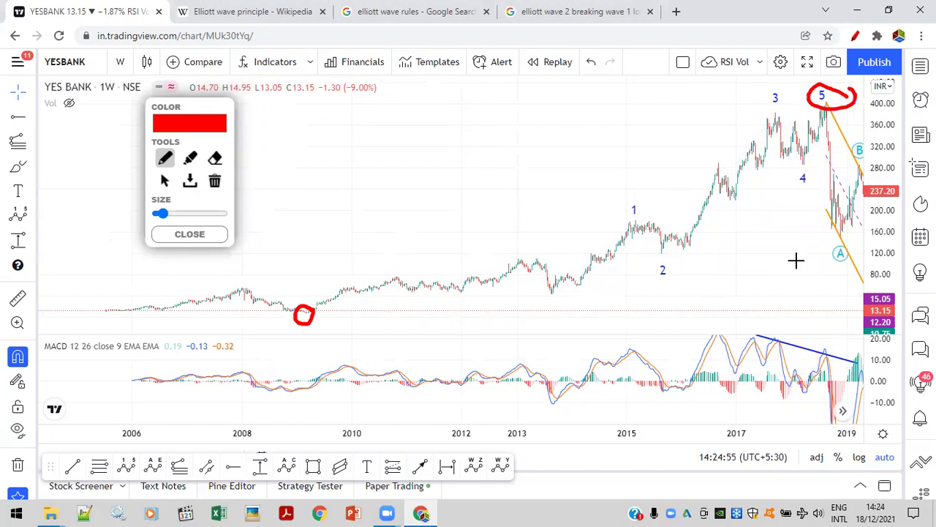
Step: Circle the 2009 low and the final low beside wave 3 after 2019, handwrite 5.6 between them, and close the annotations
click(165, 180)
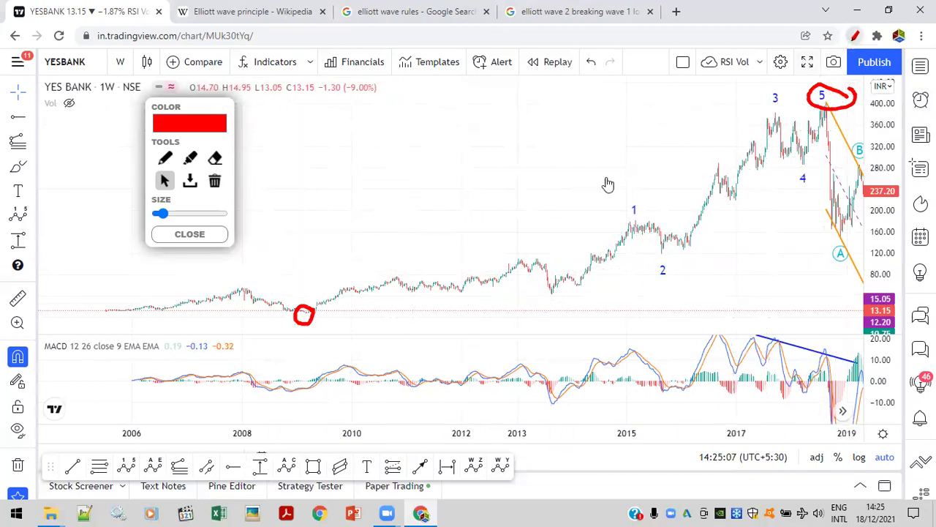
mouse_move(303, 314)
mouse_down()
mouse_move(513, 223)
mouse_move(306, 284)
mouse_move(313, 221)
mouse_up()
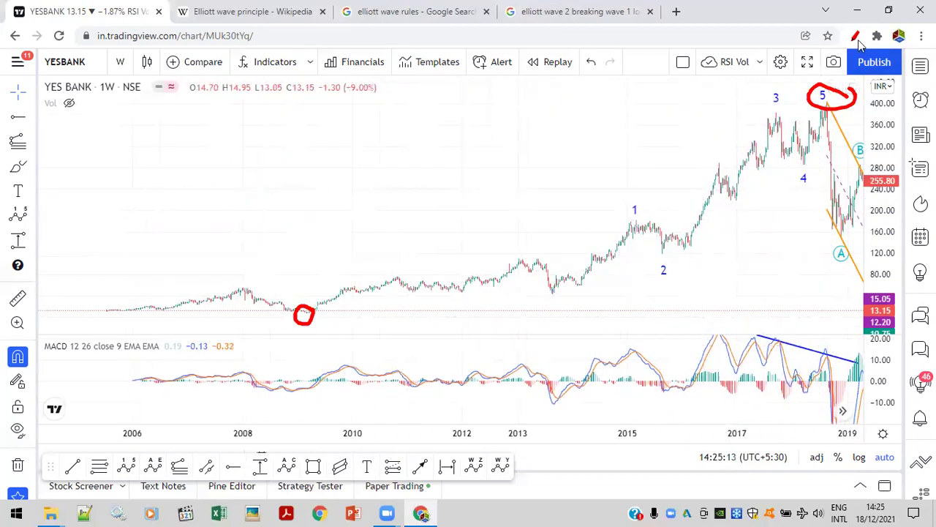
click(856, 37)
drag(459, 183, 446, 184)
click(166, 160)
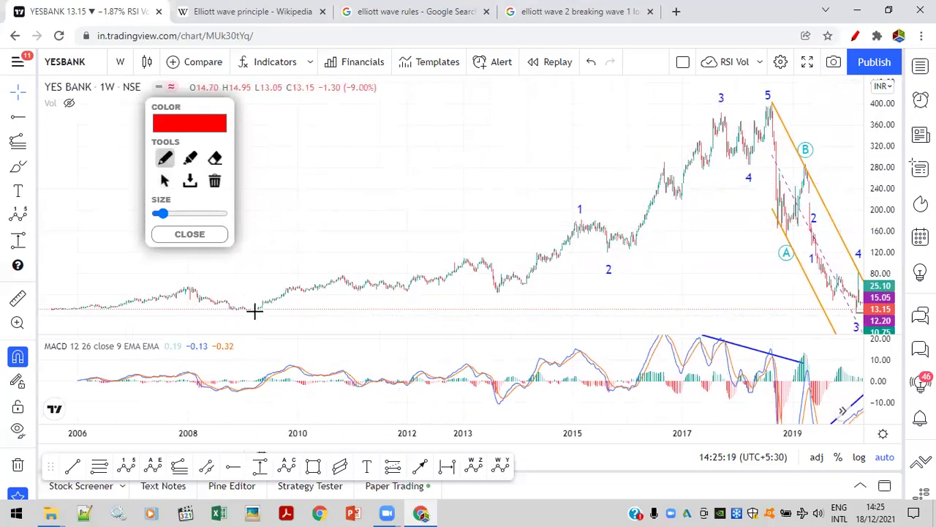
mouse_move(254, 308)
mouse_down()
mouse_move(247, 301)
mouse_move(258, 306)
mouse_up()
mouse_move(857, 310)
mouse_down()
mouse_move(841, 303)
mouse_move(847, 322)
mouse_move(867, 312)
mouse_move(857, 304)
mouse_up()
mouse_move(583, 307)
mouse_down()
mouse_move(598, 329)
mouse_move(578, 333)
mouse_move(599, 298)
mouse_move(611, 315)
mouse_up()
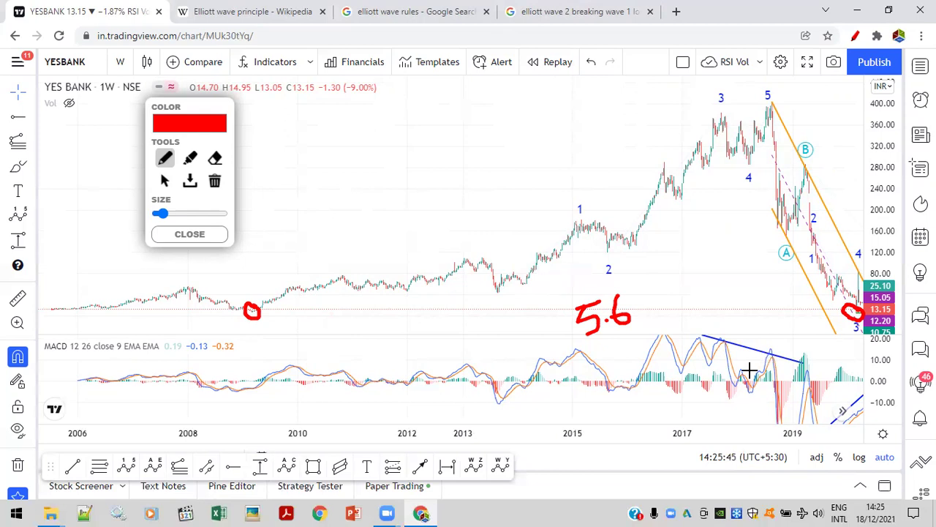
click(218, 242)
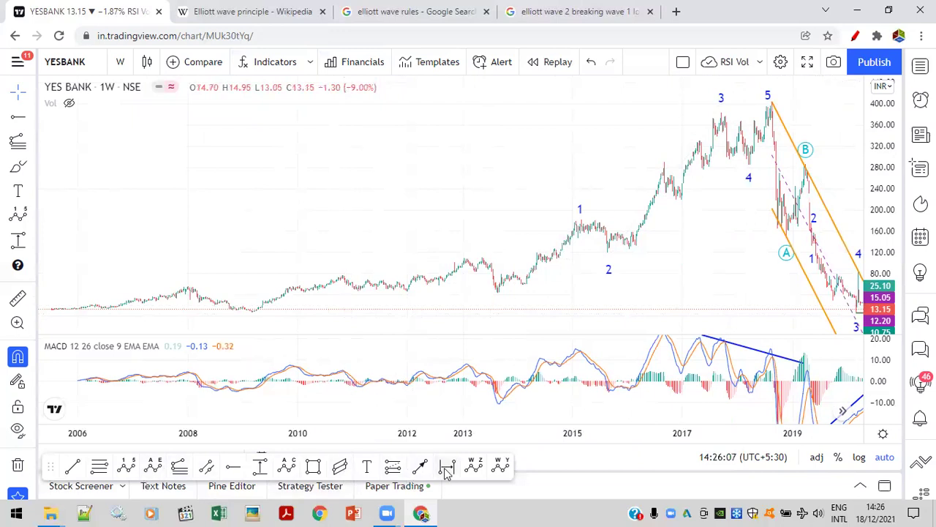
Step: Place an ABC correction pattern from the February 2009 low, with A at the early 2013 high, B at the 2013 low and C at the wave 5 peak
click(286, 466)
click(249, 319)
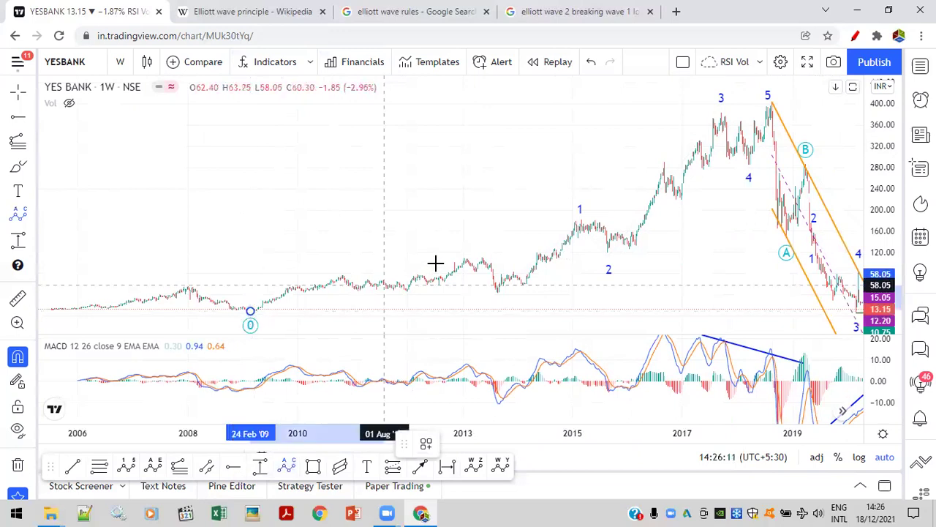
click(464, 252)
click(500, 286)
click(774, 95)
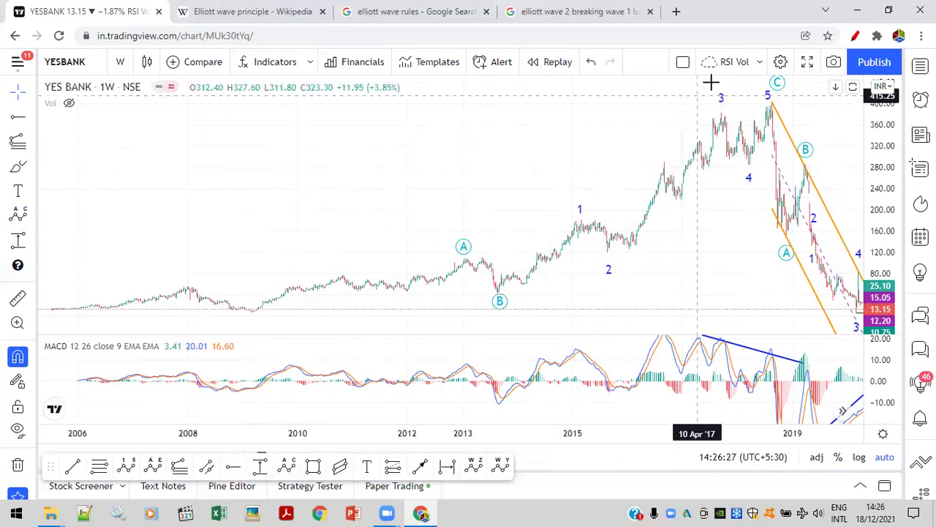
Step: Trace and encircle the rise from the 2009 low to A, trace the swings down to B in red pen, and close the annotations
click(854, 38)
mouse_move(252, 314)
mouse_down()
mouse_move(340, 273)
mouse_move(407, 290)
mouse_move(469, 256)
mouse_move(328, 237)
mouse_move(234, 328)
mouse_move(469, 239)
mouse_up()
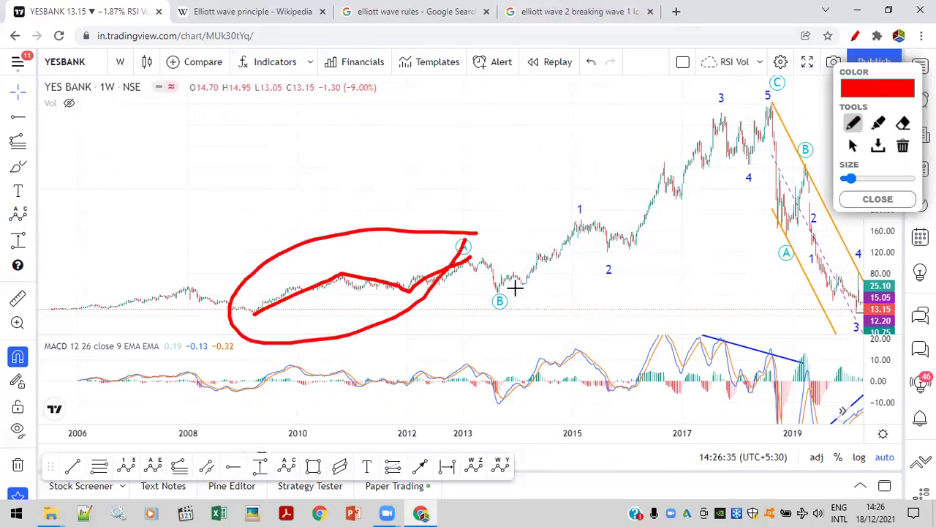
mouse_move(462, 246)
mouse_down()
mouse_move(471, 265)
mouse_move(493, 273)
mouse_move(497, 298)
mouse_up()
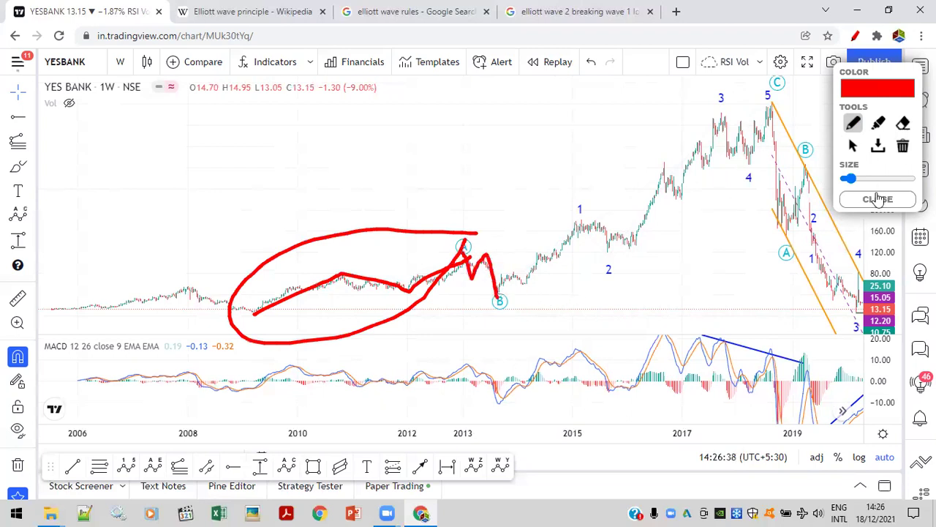
click(878, 199)
Step: Draw pen strokes from the C peak back to the 2009 low, then close the annotations and leave the ABC pattern deselected
click(855, 38)
mouse_move(779, 85)
mouse_down()
mouse_move(675, 96)
mouse_move(324, 212)
mouse_move(242, 320)
mouse_move(253, 311)
mouse_up()
mouse_move(777, 86)
mouse_down()
mouse_move(788, 161)
mouse_move(380, 303)
mouse_move(252, 301)
mouse_up()
click(877, 201)
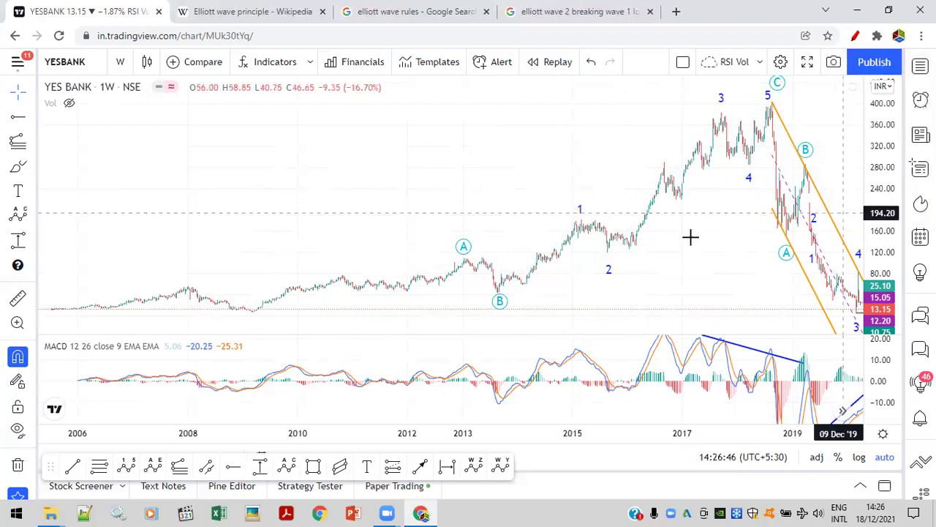
click(466, 249)
key(Escape)
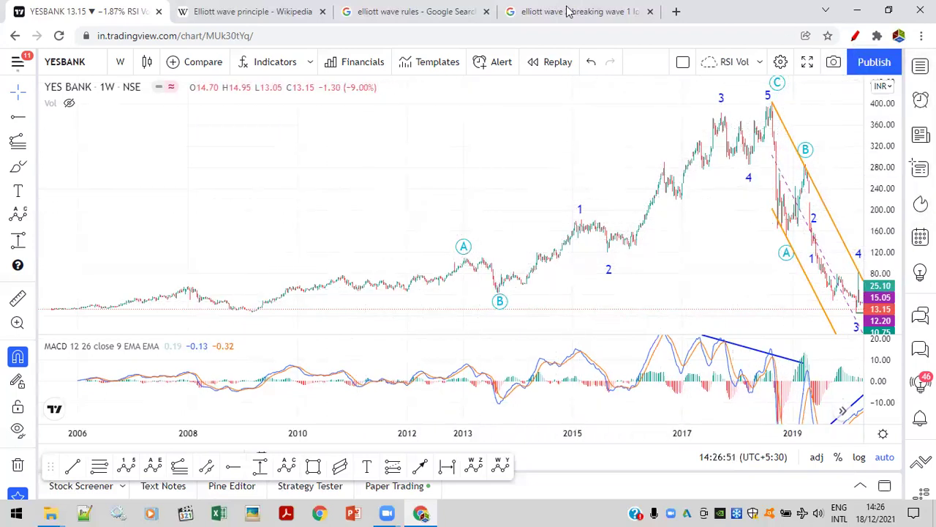
Step: Search Google Images for "expanding flat pattern" and open the DailyFX image showing 3 Kinds of Flats
click(458, 10)
scroll(369, 124, up, 5)
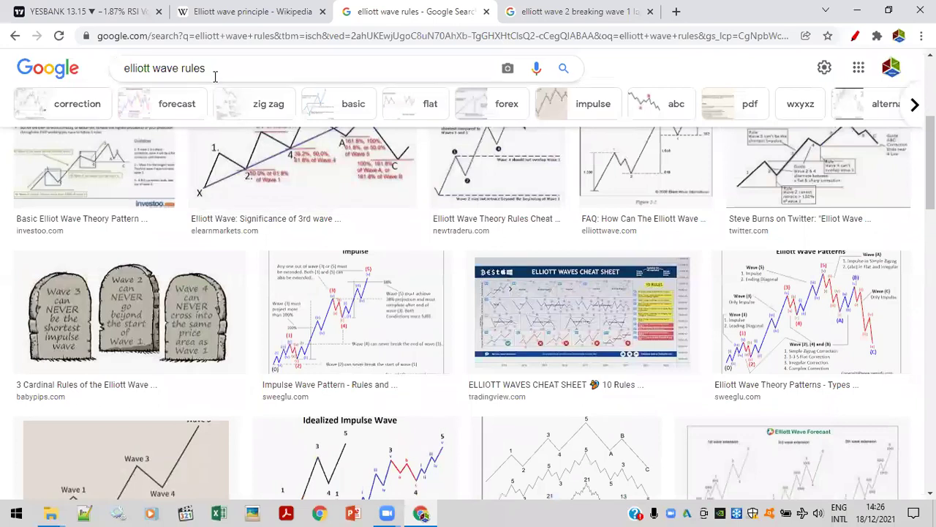
drag(215, 76, 69, 81)
text(expanding)
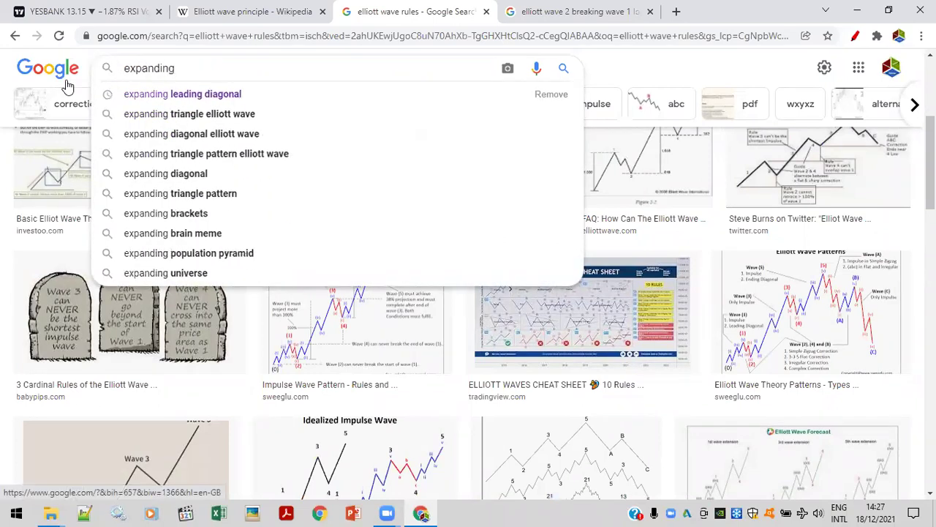
text( flat)
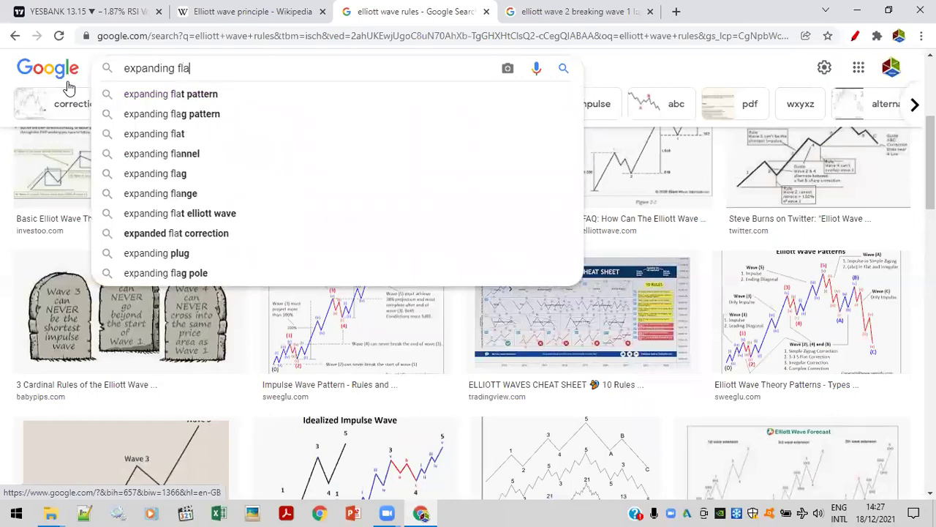
click(128, 93)
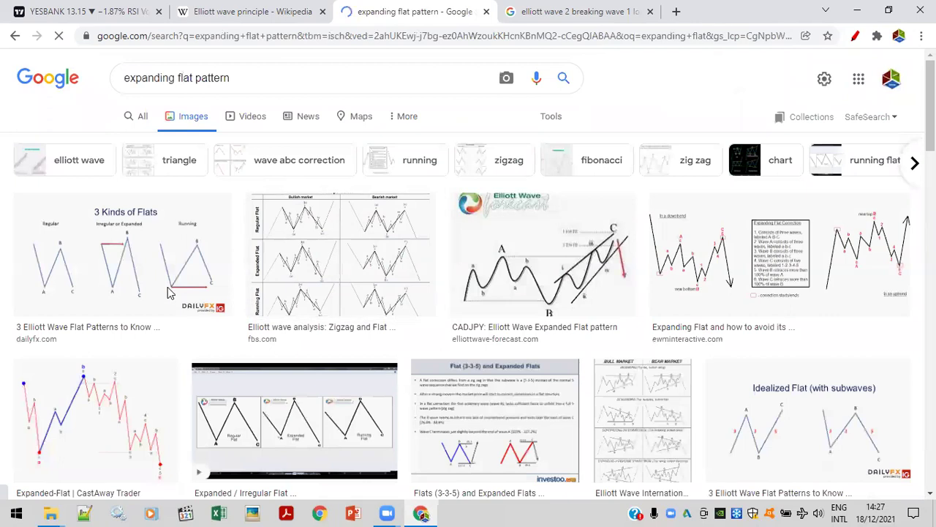
click(139, 283)
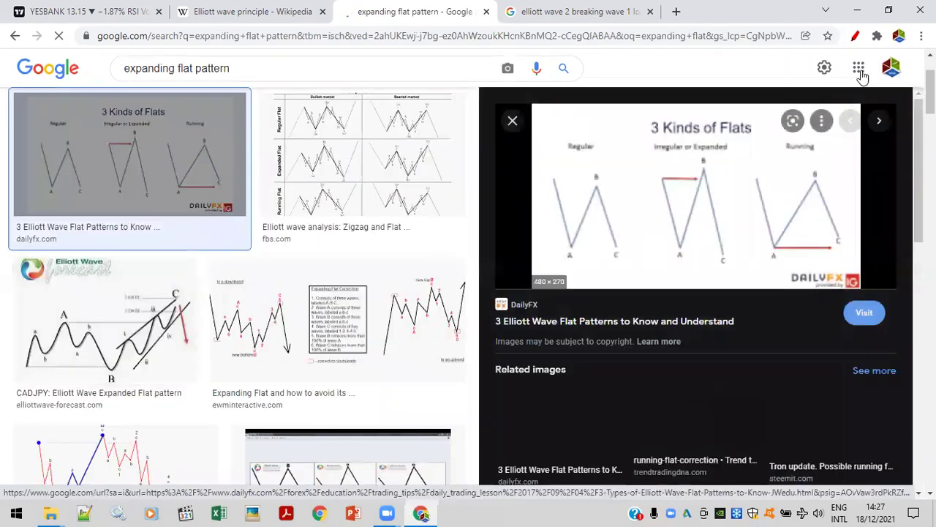
Step: Circle the "Irregular or Expanded" heading in red, clear that mark, and trace the expanded flat from its circled start through A to B
key(alt+shift+d)
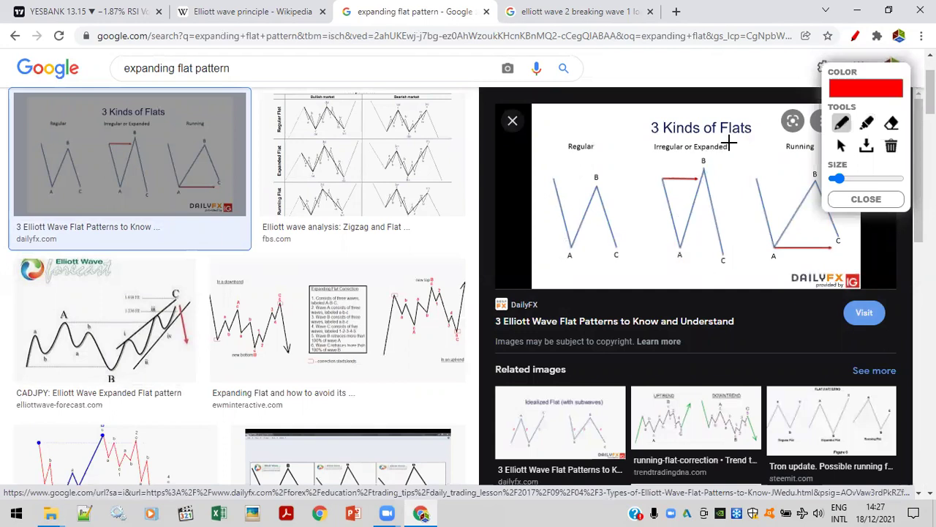
mouse_move(654, 131)
mouse_down()
mouse_move(746, 152)
mouse_move(739, 141)
mouse_up()
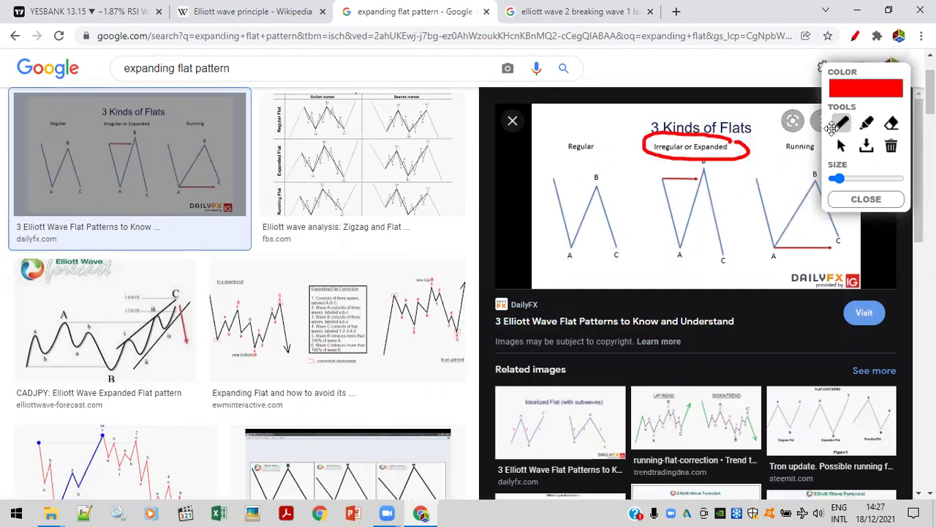
click(891, 146)
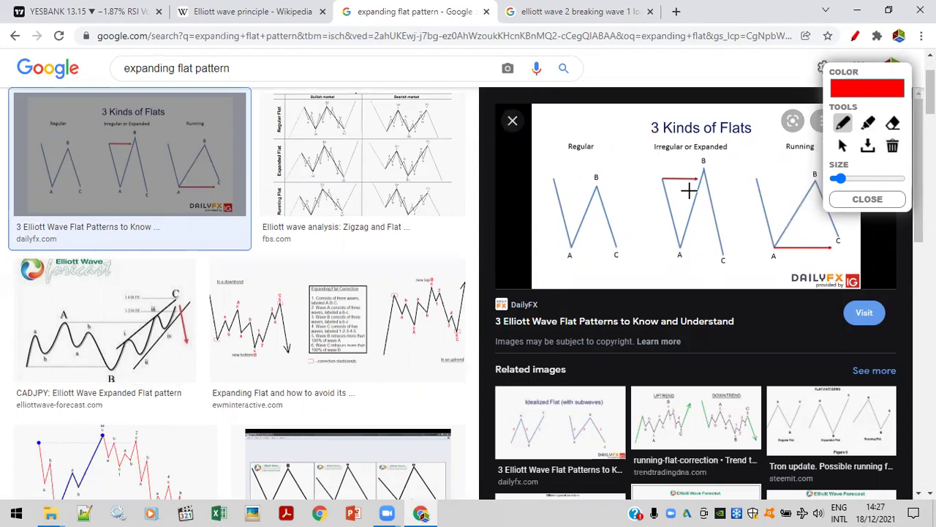
mouse_move(675, 216)
mouse_down()
mouse_move(682, 251)
mouse_move(711, 177)
mouse_move(670, 179)
mouse_move(705, 170)
mouse_up()
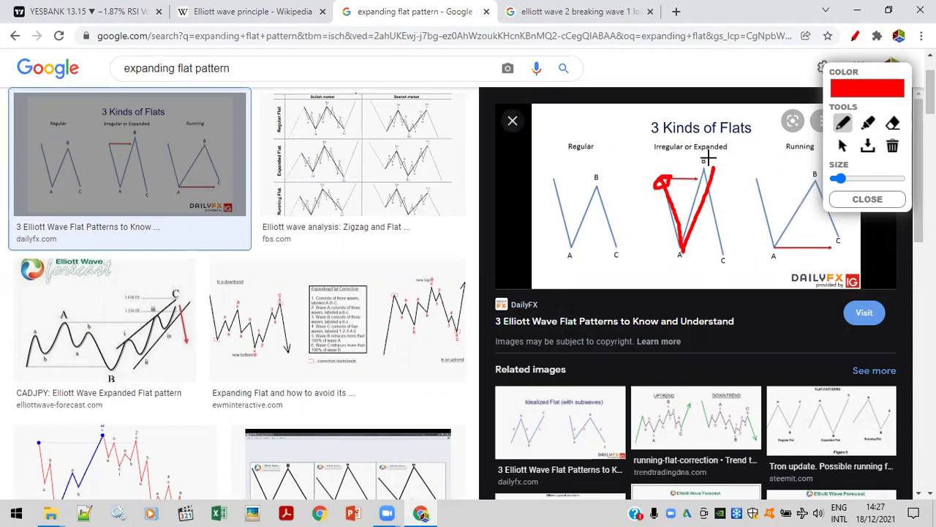
Step: Trace the expanded flat's fall from B to C, encircle point A and the "Irregular or Expanded" heading, then clear the marks
drag(711, 172, 729, 260)
mouse_move(682, 241)
mouse_down()
mouse_move(692, 246)
mouse_move(688, 237)
mouse_up()
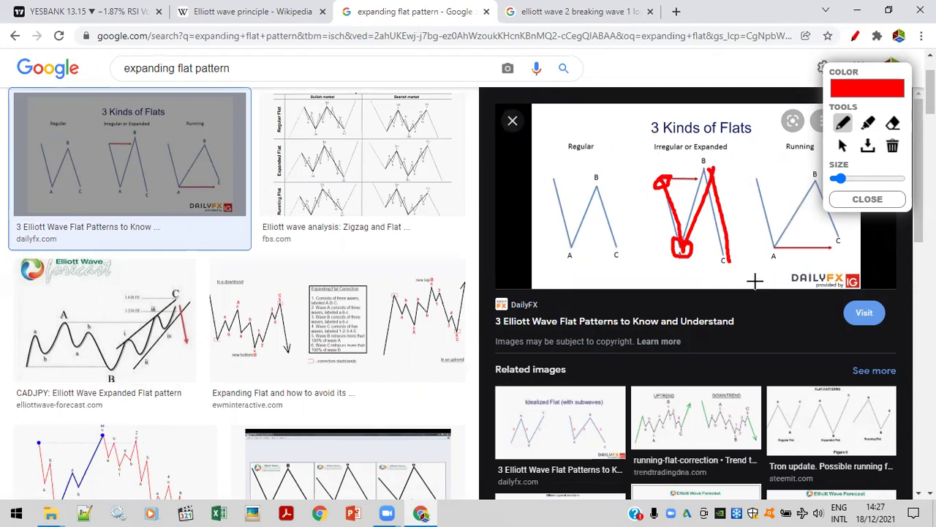
click(843, 124)
mouse_move(735, 144)
mouse_down()
mouse_move(651, 140)
mouse_move(705, 159)
mouse_move(710, 138)
mouse_up()
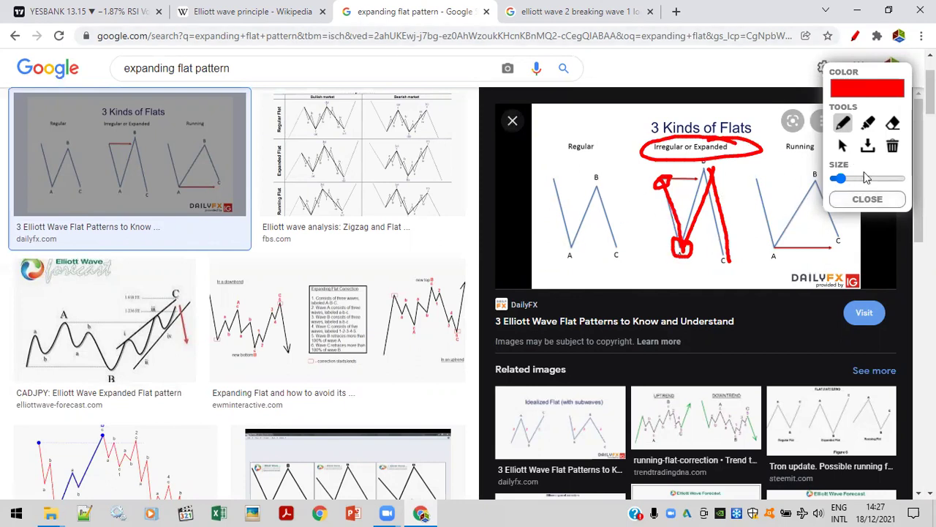
click(893, 147)
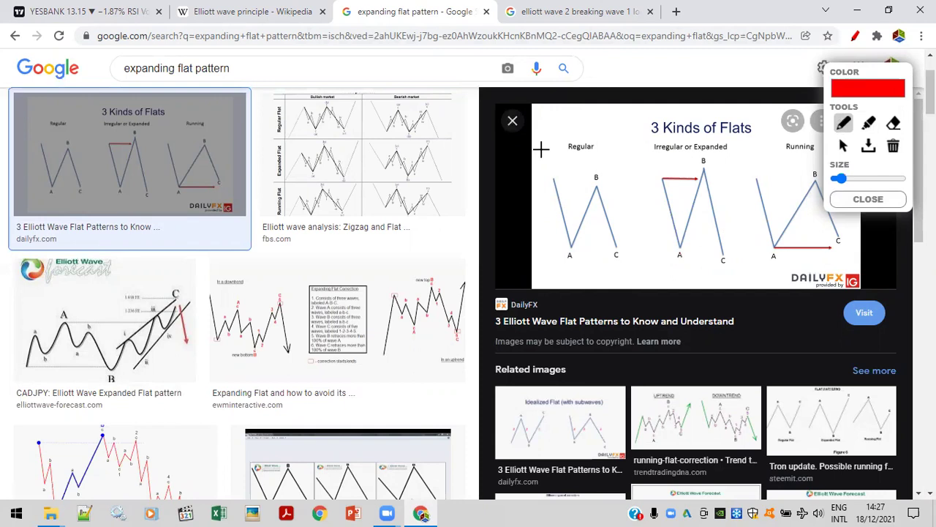
Step: Sketch a rising red line from a boxed start to a B label, and write 3-3-5 above a retraced expanded flat
drag(537, 176, 588, 123)
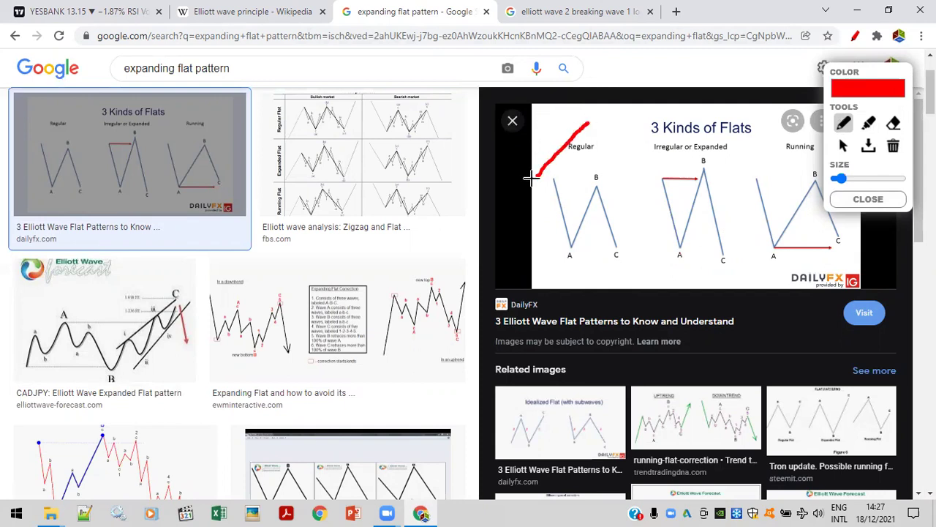
drag(539, 172, 530, 175)
drag(594, 98, 590, 108)
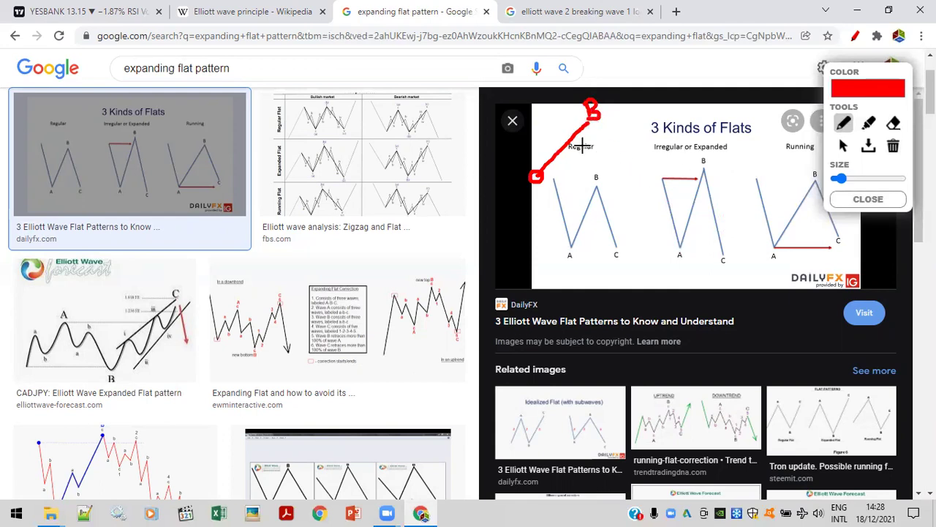
mouse_move(650, 113)
mouse_down()
mouse_move(660, 124)
mouse_move(642, 137)
mouse_move(721, 104)
mouse_move(695, 135)
mouse_move(752, 113)
mouse_move(768, 119)
mouse_move(761, 138)
mouse_up()
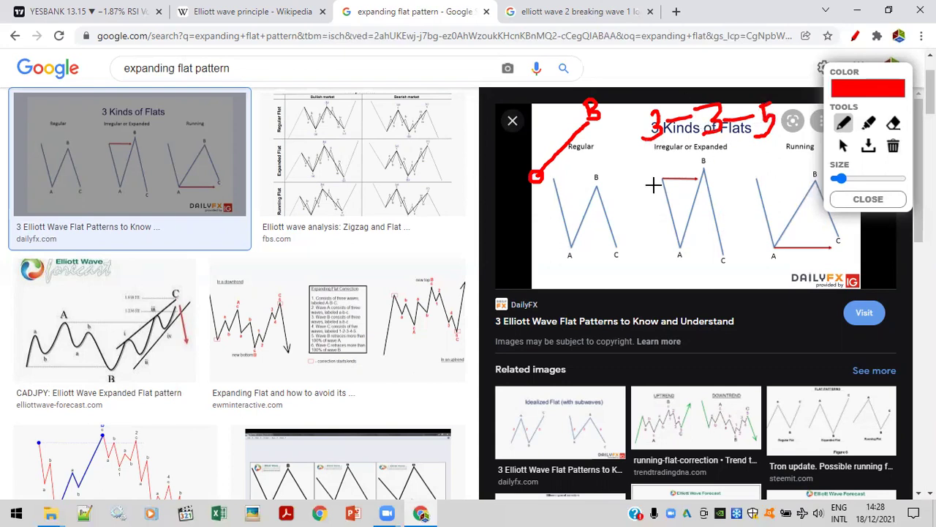
mouse_move(661, 174)
mouse_down()
mouse_move(664, 219)
mouse_move(682, 231)
mouse_move(719, 215)
mouse_move(730, 250)
mouse_up()
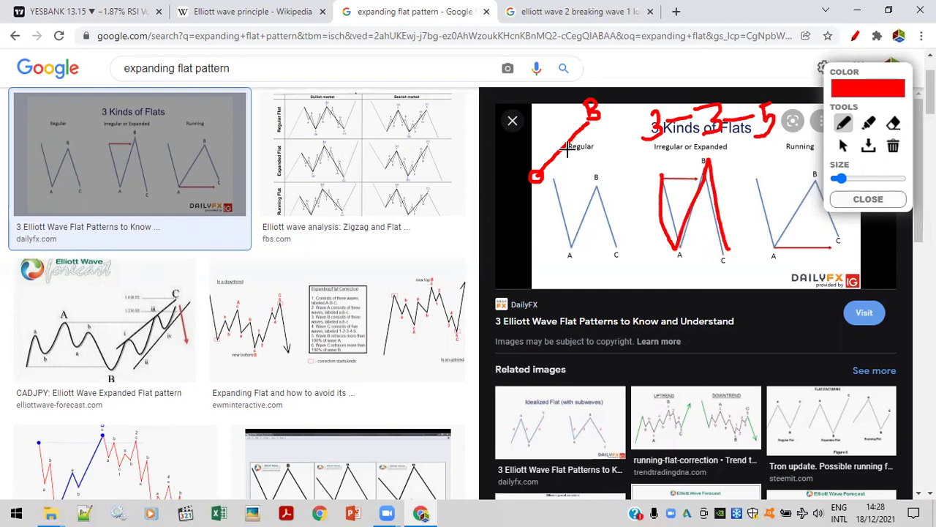
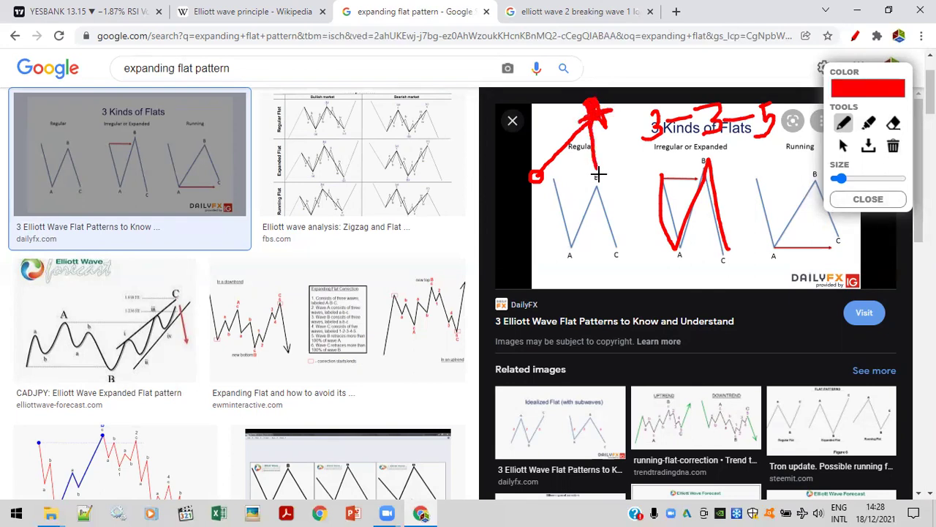
Step: Continue the freehand sketch with a drop below its starting level and a rise back up, then clear all pen marks
drag(538, 174, 601, 164)
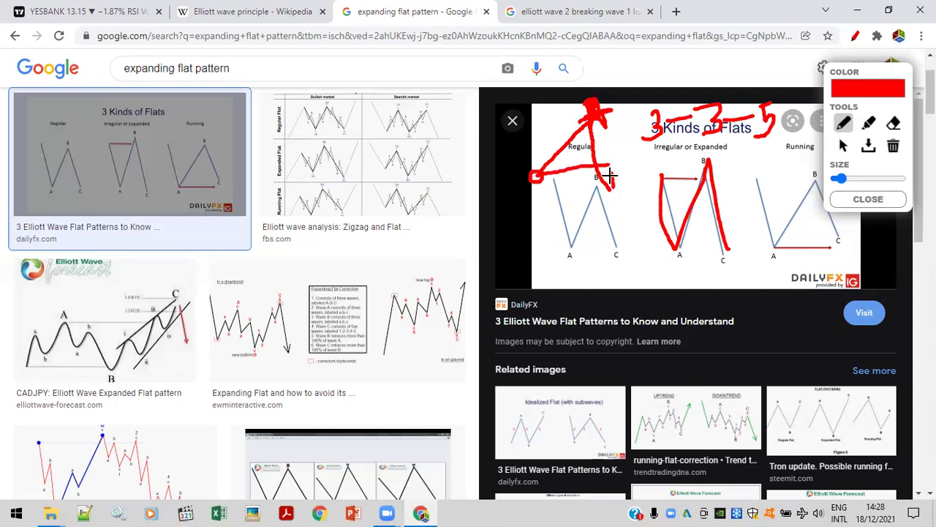
mouse_move(615, 176)
mouse_down()
mouse_move(619, 186)
mouse_move(618, 151)
mouse_move(652, 98)
mouse_up()
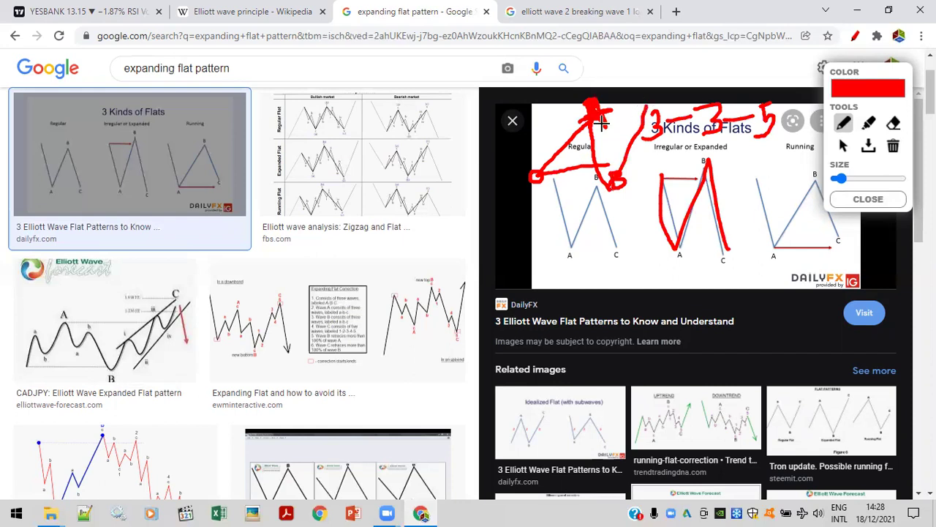
drag(636, 100, 634, 117)
click(894, 147)
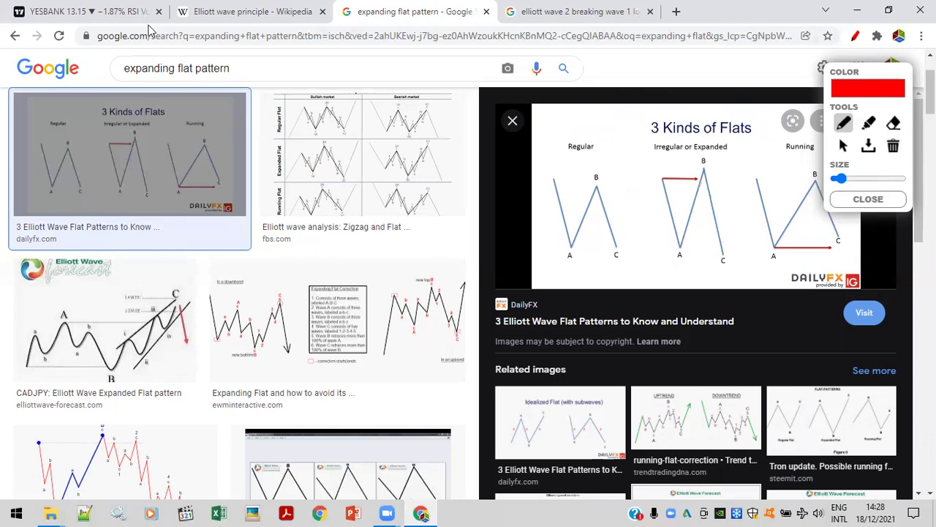
Step: On the YES BANK chart, trace the rise from the 2009 low to the C peak, mark it 3 and A, and trace the decline
click(108, 10)
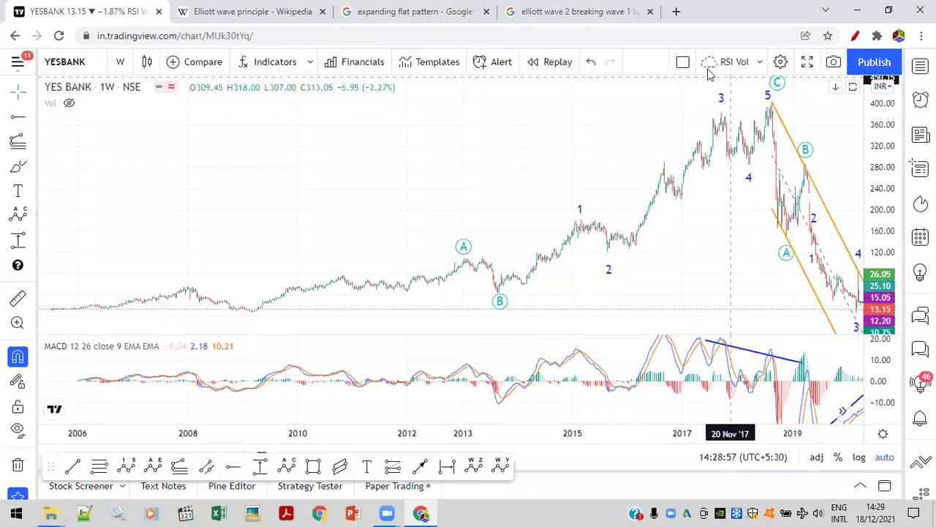
click(857, 40)
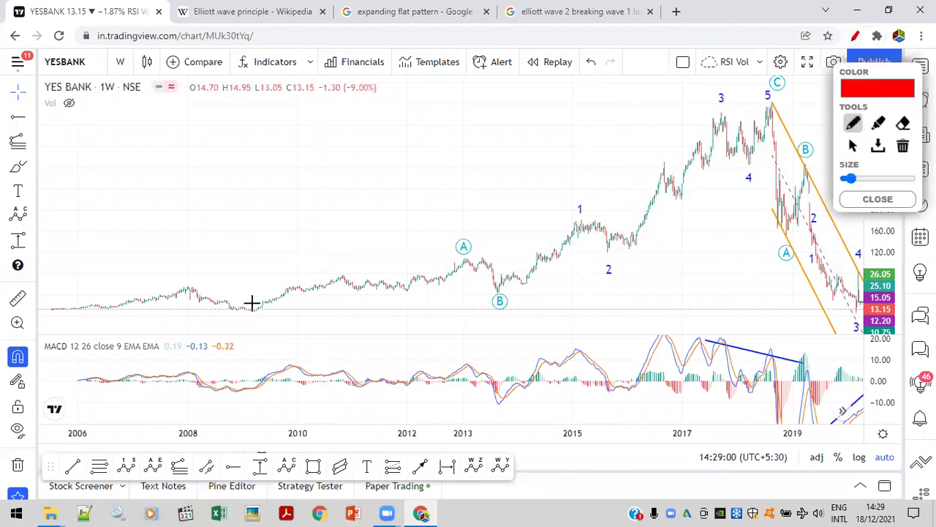
mouse_move(444, 150)
mouse_down()
mouse_move(453, 163)
mouse_move(426, 185)
mouse_up()
mouse_move(261, 309)
mouse_down()
mouse_move(451, 257)
mouse_move(500, 300)
mouse_move(768, 102)
mouse_up()
mouse_move(718, 123)
mouse_down()
mouse_move(724, 82)
mouse_move(737, 109)
mouse_move(752, 103)
mouse_up()
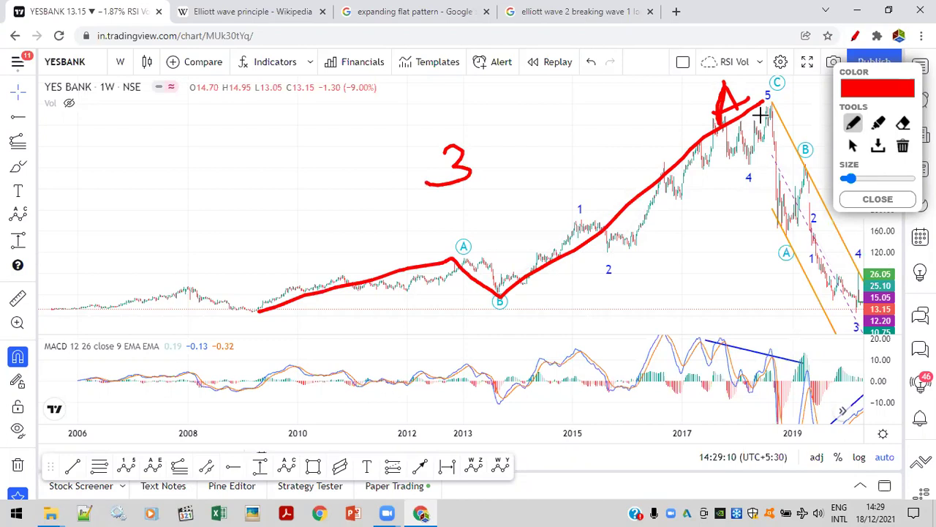
mouse_move(768, 103)
mouse_down()
mouse_move(830, 230)
mouse_move(861, 333)
mouse_up()
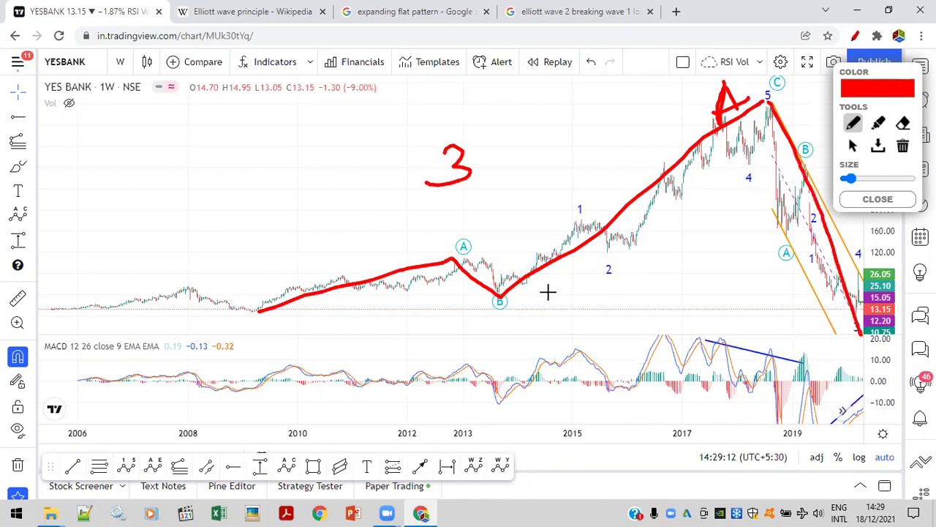
Step: Encircle the 2009 low, label the 2020 low B, and draw a projected rise from it, moving the pen palette clear of the price axis
drag(255, 316, 261, 311)
mouse_move(797, 310)
mouse_down()
mouse_move(800, 335)
mouse_move(862, 307)
mouse_move(872, 212)
mouse_up()
drag(881, 68, 543, 268)
drag(874, 214, 891, 93)
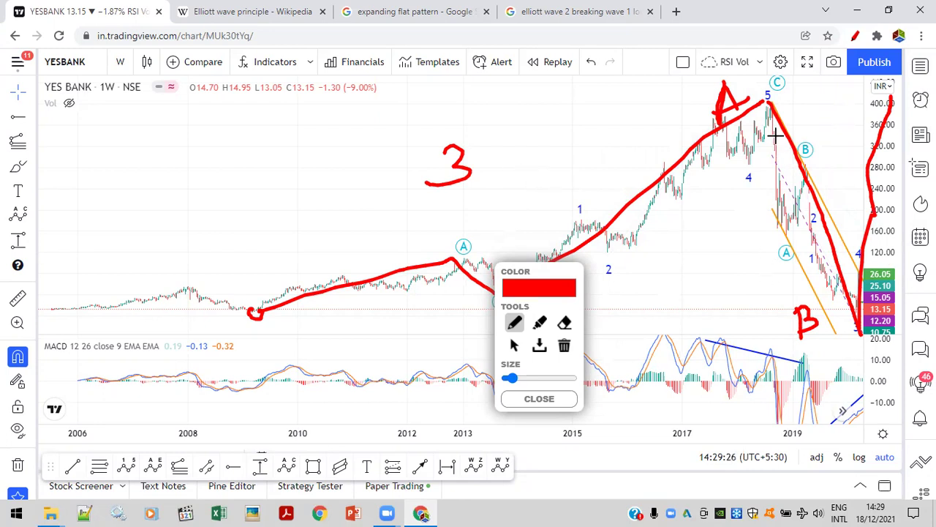
Step: Trace the decline's three swings and mark them 3, label the projected rise 5 and C, encircle the peak, and close the annotations
drag(774, 116, 862, 310)
mouse_move(730, 269)
mouse_down()
mouse_move(752, 282)
mouse_move(728, 299)
mouse_up()
mouse_move(885, 199)
mouse_down()
mouse_move(918, 229)
mouse_move(894, 249)
mouse_move(916, 183)
mouse_up()
drag(876, 84, 886, 103)
drag(778, 93, 775, 95)
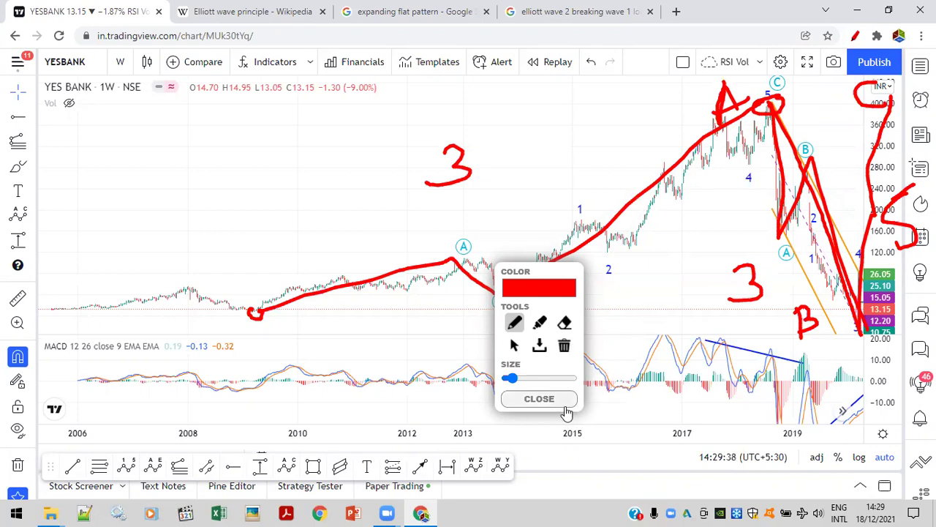
click(539, 399)
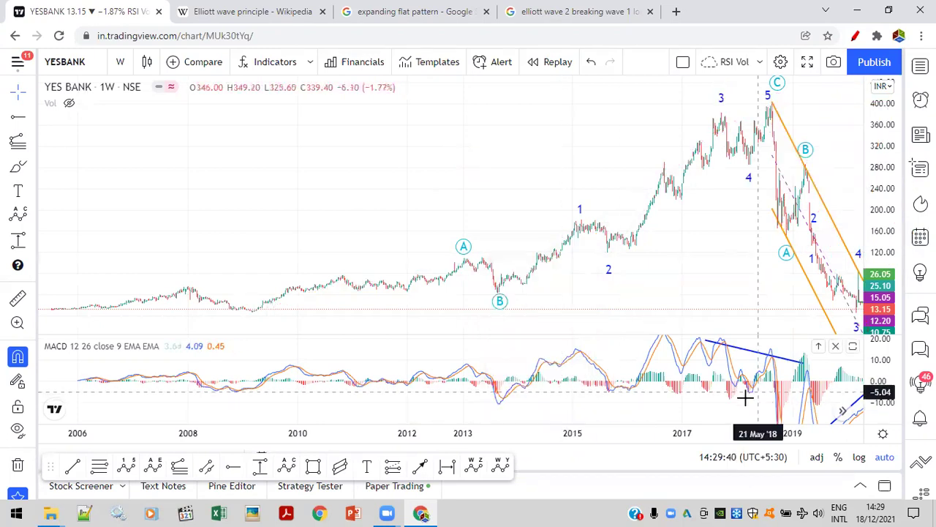
Step: Encircle the 2020 wave 3 low and wave 4 high in red, trace the drift down to the 2021 low, and close the annotations
scroll(768, 321, up, 3)
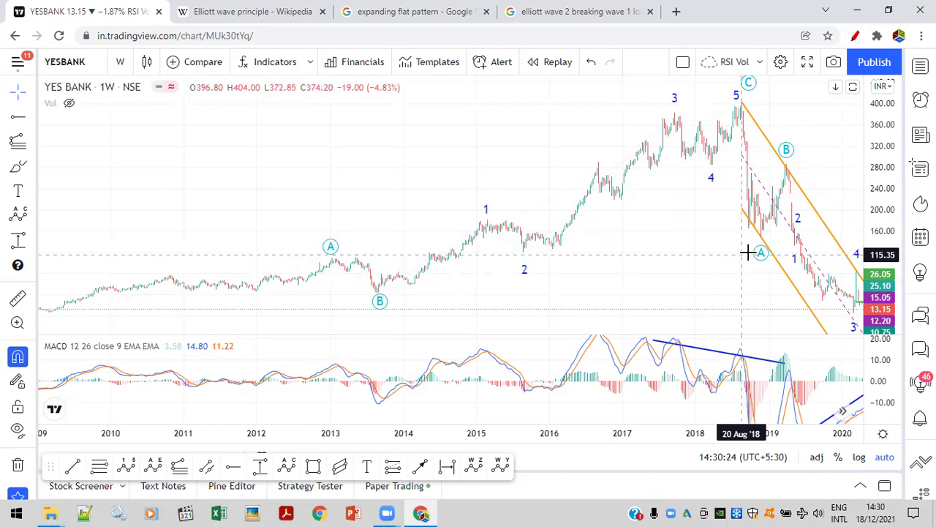
drag(739, 280, 648, 278)
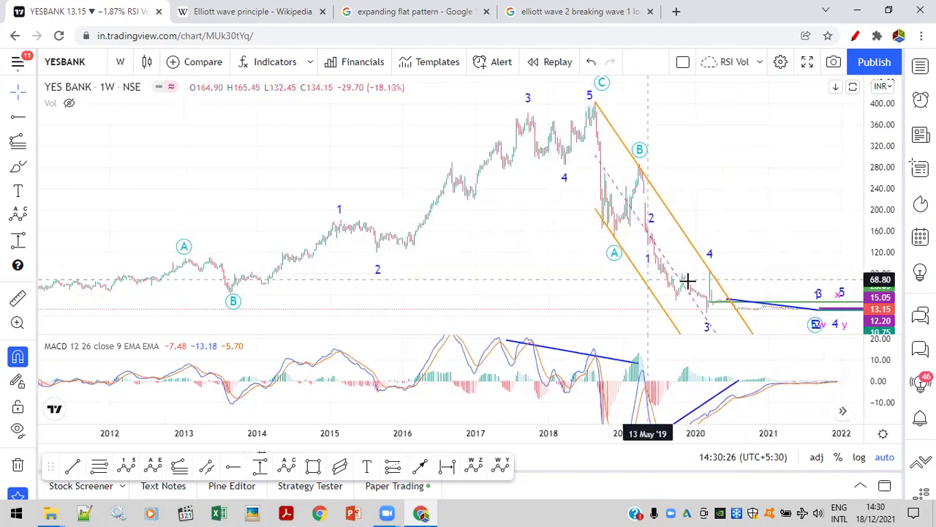
scroll(767, 272, up, 8)
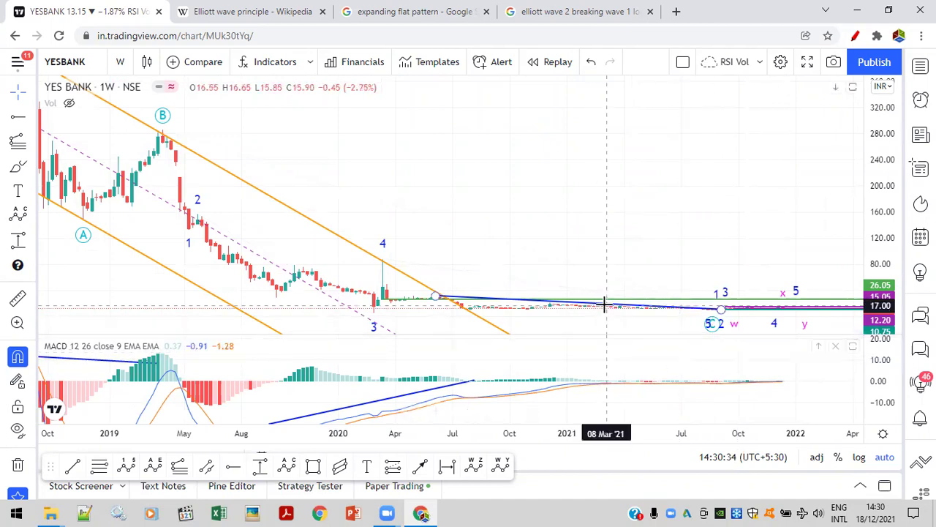
scroll(607, 311, up, 5)
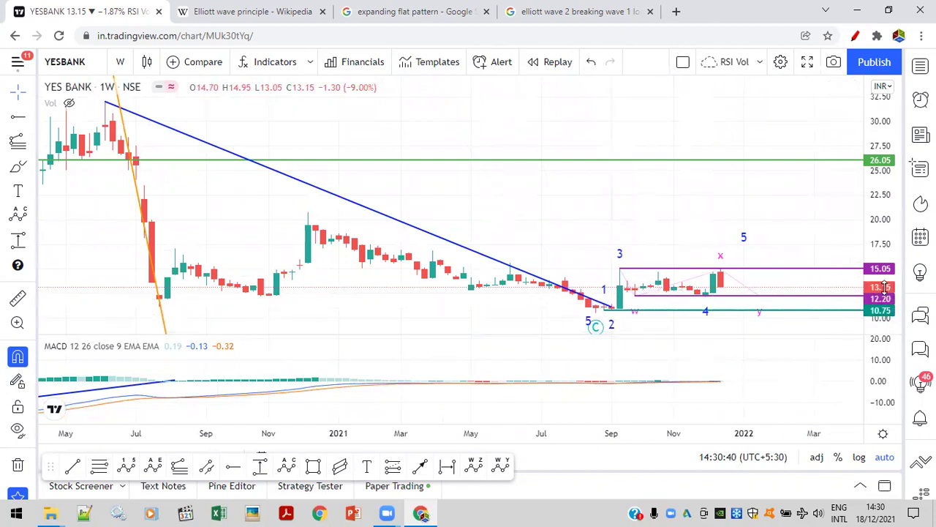
scroll(596, 321, down, 4)
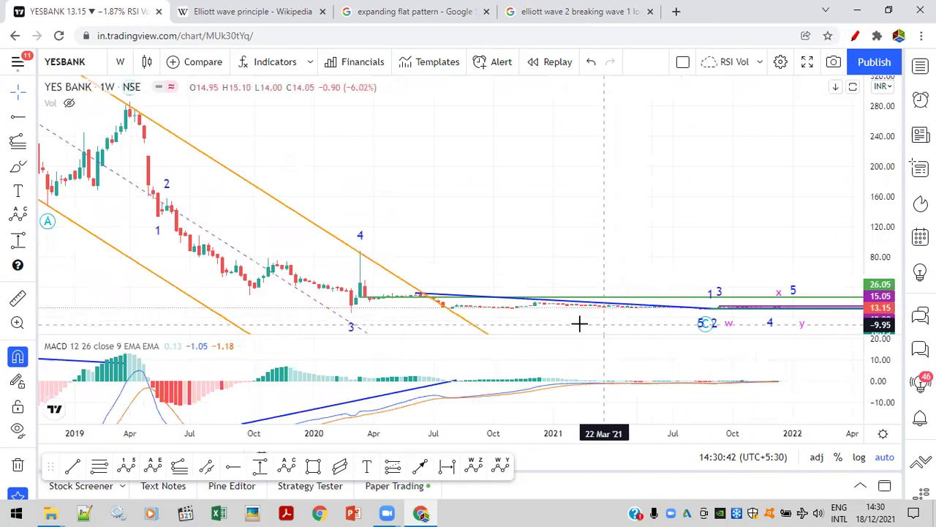
click(855, 35)
mouse_move(359, 309)
mouse_down()
mouse_move(346, 320)
mouse_move(361, 301)
mouse_up()
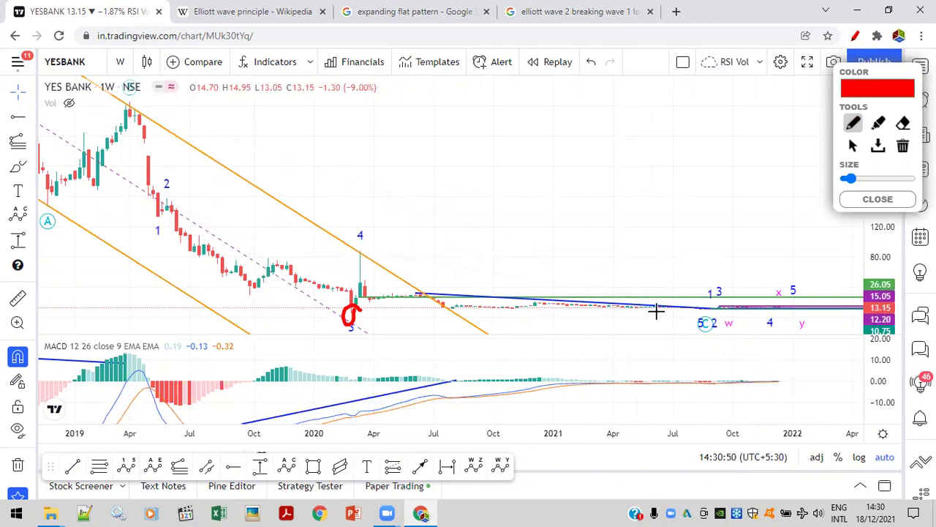
mouse_move(347, 254)
mouse_down()
mouse_move(394, 300)
mouse_move(460, 310)
mouse_move(553, 300)
mouse_move(728, 310)
mouse_up()
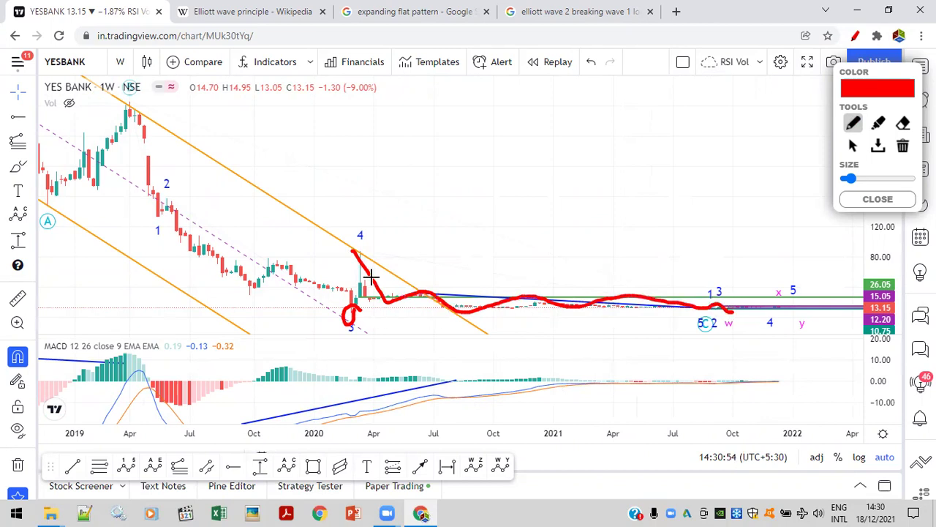
mouse_move(362, 246)
mouse_down()
mouse_move(353, 260)
mouse_move(361, 250)
mouse_up()
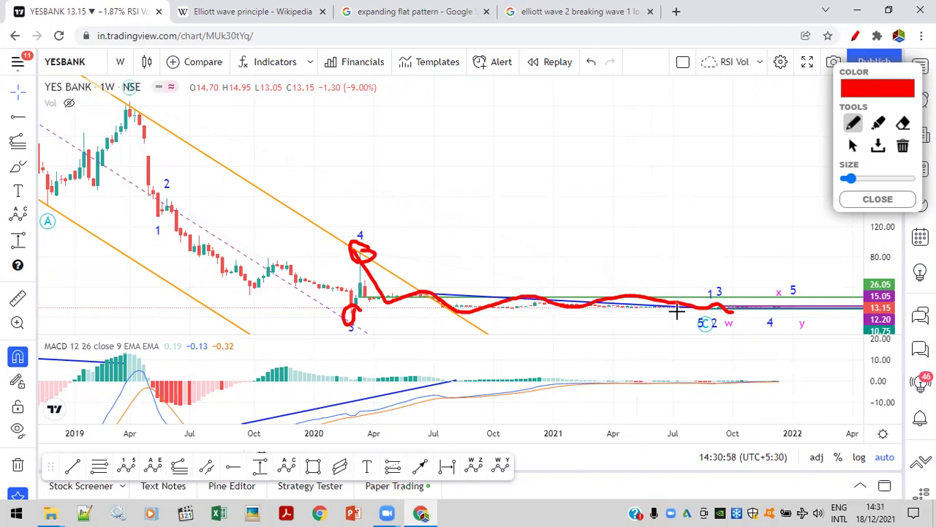
click(877, 199)
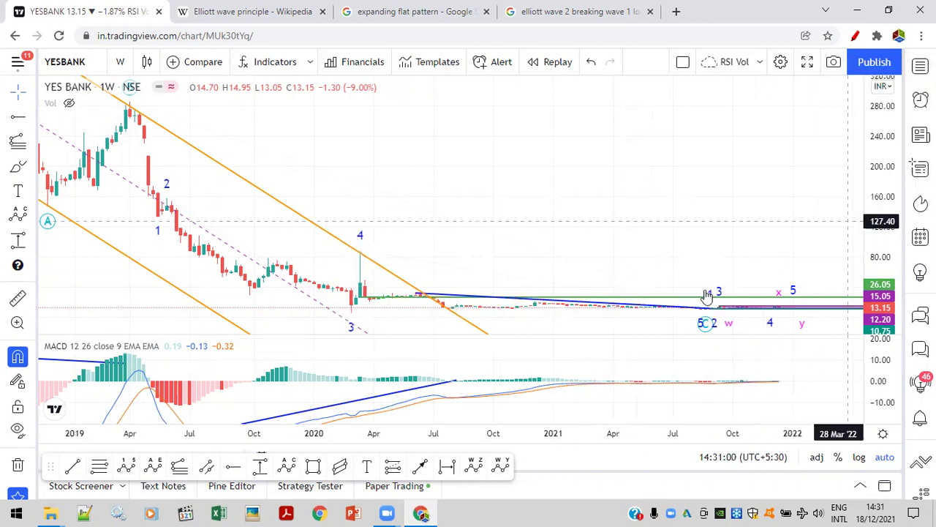
Step: Trace the recent price move from the circled C low to the x high in red pen, then close the annotations
scroll(725, 280, up, 5)
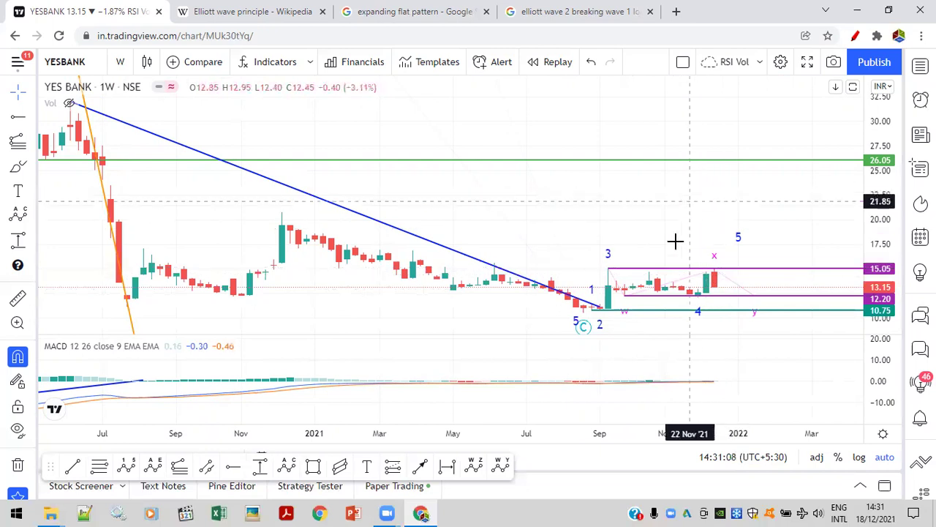
drag(588, 229, 619, 201)
key(alt+d)
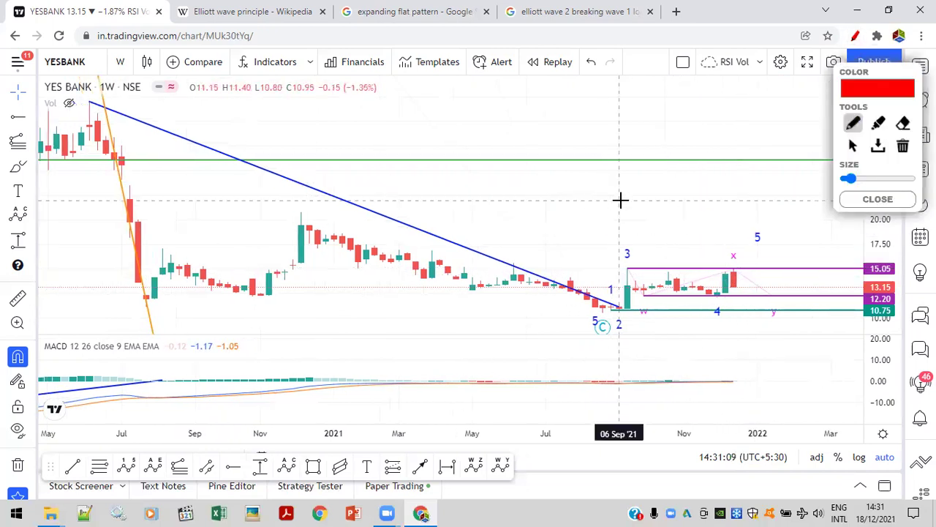
click(882, 201)
scroll(672, 228, up, 5)
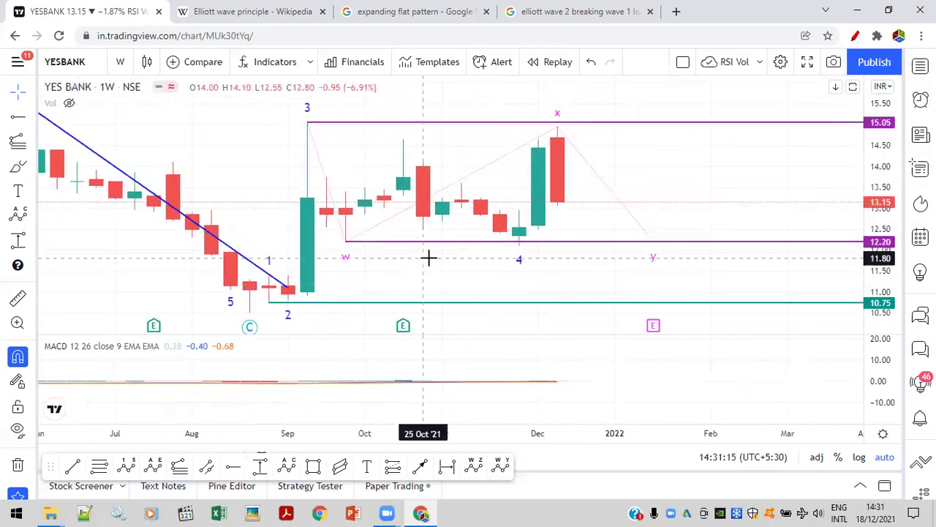
click(856, 35)
mouse_move(247, 316)
mouse_down()
mouse_move(268, 271)
mouse_move(287, 294)
mouse_move(316, 163)
mouse_move(312, 125)
mouse_move(346, 239)
mouse_move(368, 197)
mouse_move(562, 140)
mouse_up()
click(879, 200)
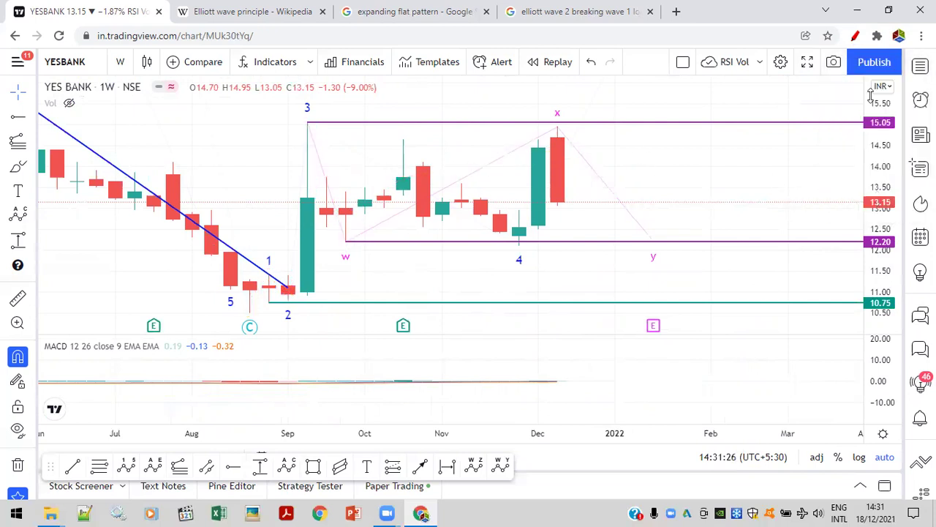
Step: Trace the drop from the wave 3 high to w in red pen, then close the annotations
click(857, 34)
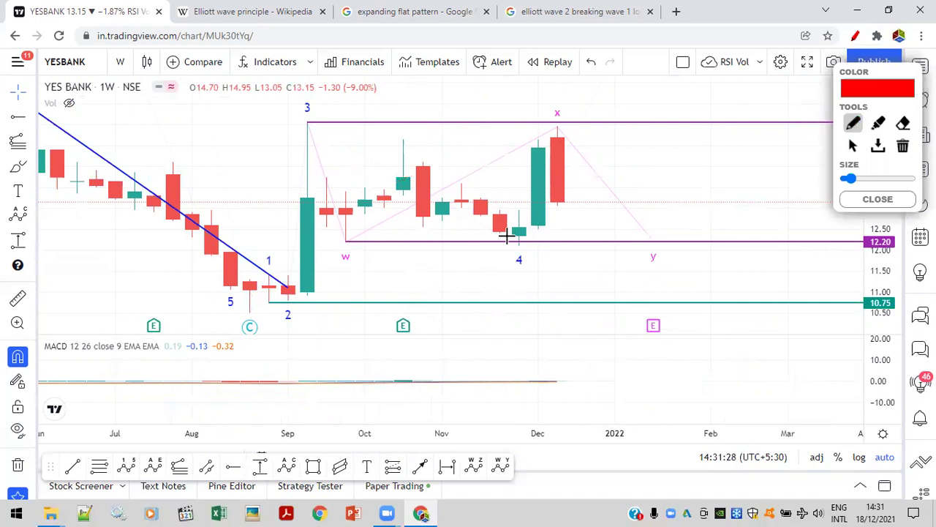
mouse_move(311, 124)
mouse_down()
mouse_move(317, 215)
mouse_move(338, 193)
mouse_move(351, 242)
mouse_up()
click(867, 202)
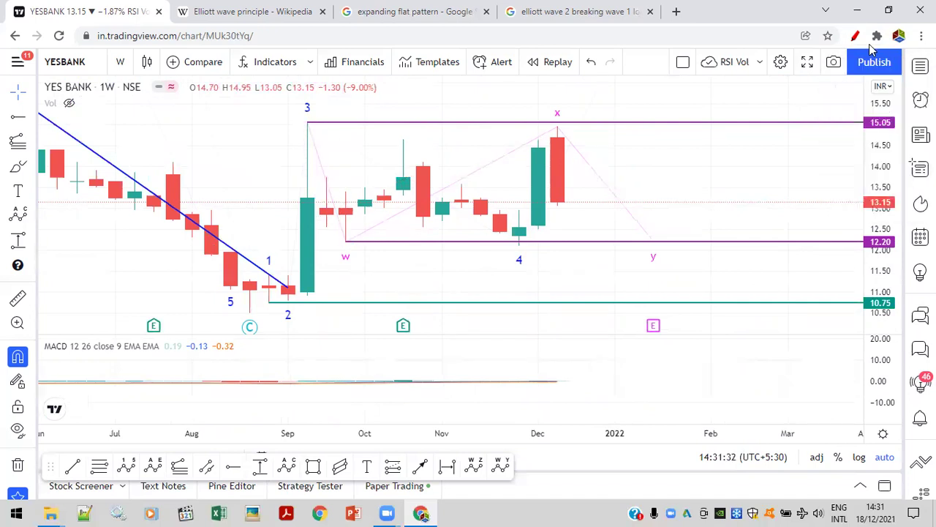
Step: Trace the rise from w to the October 2021 high in red pen and write 3 beside it
click(857, 35)
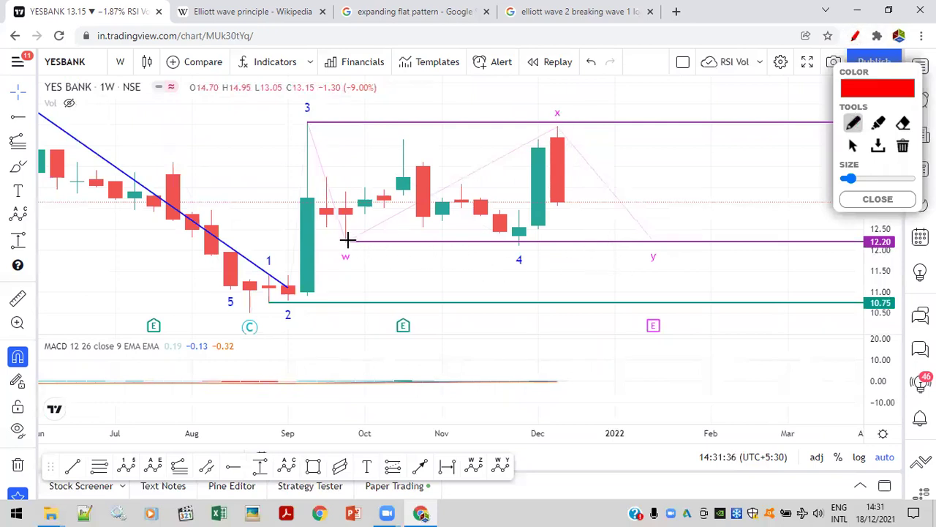
drag(342, 240, 402, 138)
click(348, 165)
drag(353, 160, 358, 185)
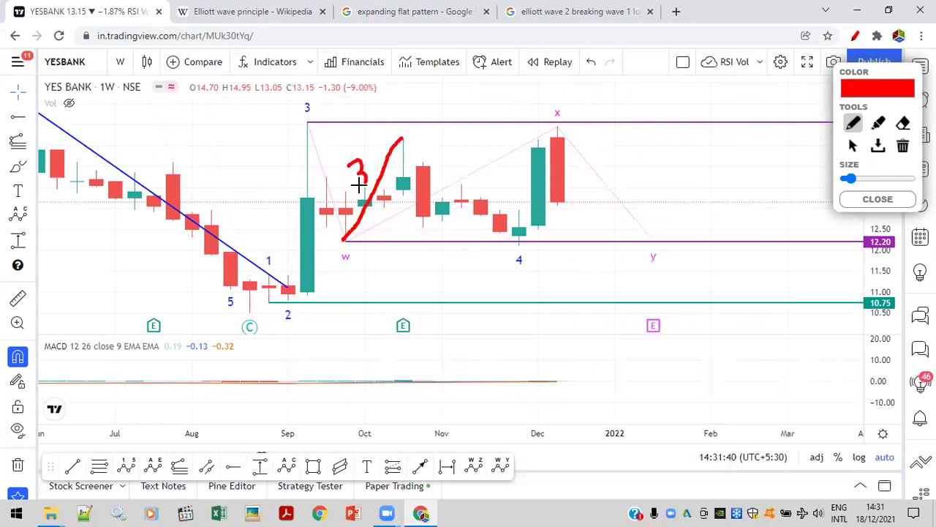
Step: Label the October high A in red pen and trace the legs to B at the wave 4 low and C at the x high
mouse_move(389, 136)
mouse_down()
mouse_move(398, 110)
mouse_move(406, 147)
mouse_move(520, 234)
mouse_move(501, 261)
mouse_up()
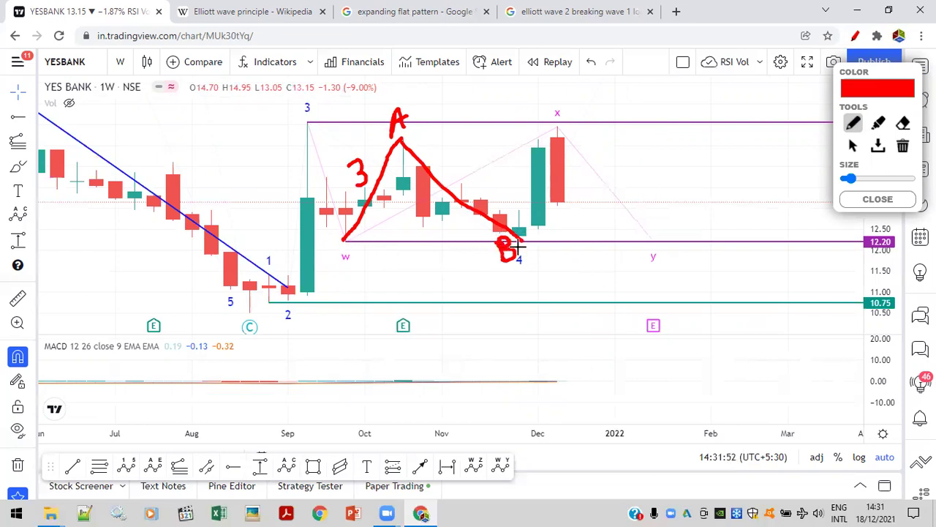
mouse_move(517, 243)
mouse_down()
mouse_move(558, 142)
mouse_move(556, 107)
mouse_move(569, 117)
mouse_up()
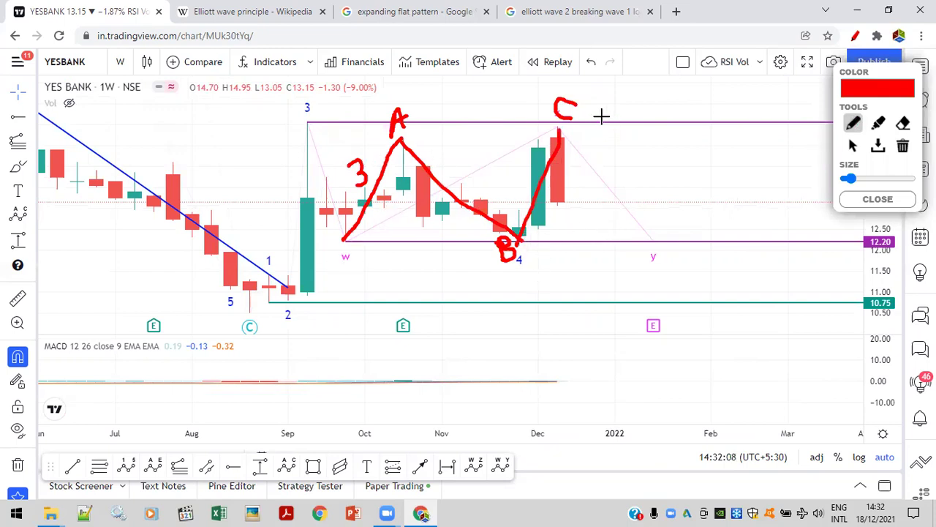
Step: Trace the zigzag drop from the wave 3 high to W and the projected drop from X to the y point in red pen
drag(344, 253, 371, 243)
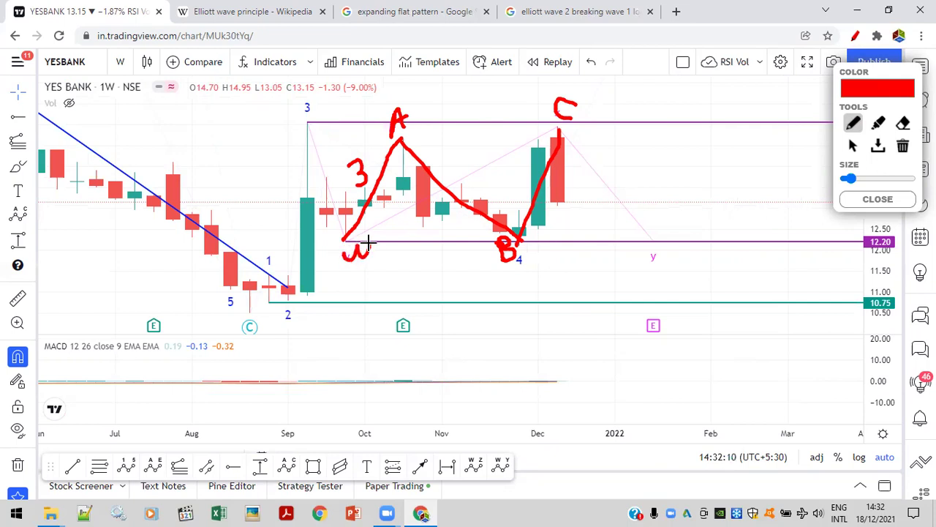
mouse_move(310, 134)
mouse_down()
mouse_move(334, 183)
mouse_move(344, 237)
mouse_up()
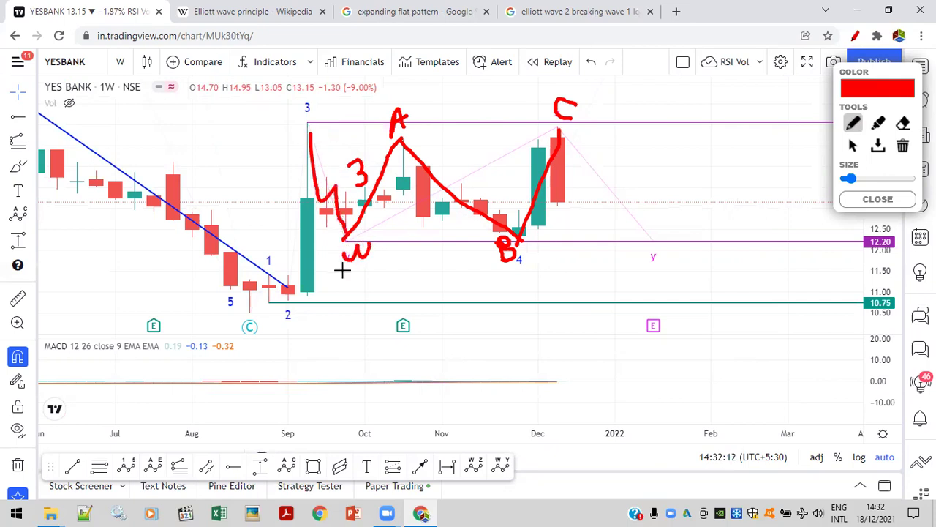
mouse_move(580, 93)
mouse_down()
mouse_move(608, 109)
mouse_move(591, 97)
mouse_move(587, 117)
mouse_move(622, 207)
mouse_move(649, 238)
mouse_up()
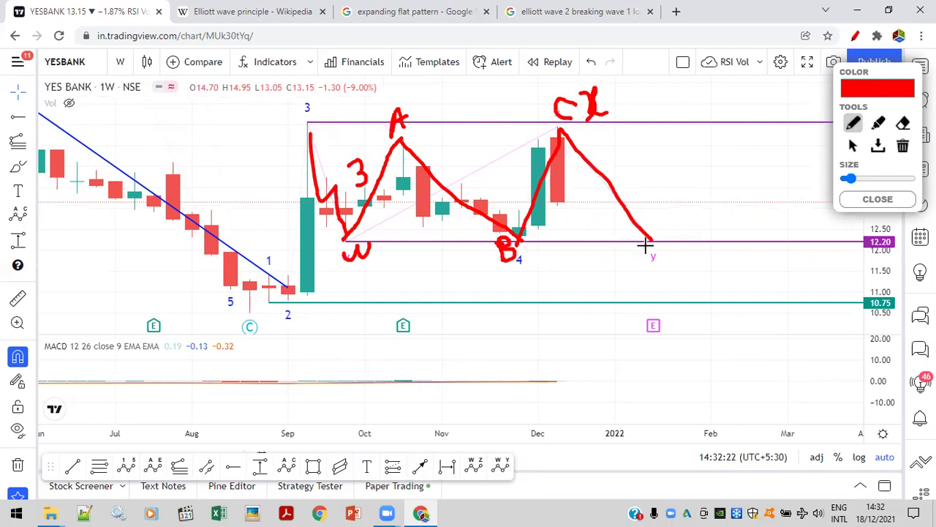
Step: Extend the red projection from y up to a second x, down to z and up again, erasing the first overlong rise and labelling the points
mouse_move(650, 238)
mouse_down()
mouse_move(656, 203)
mouse_move(706, 111)
mouse_up()
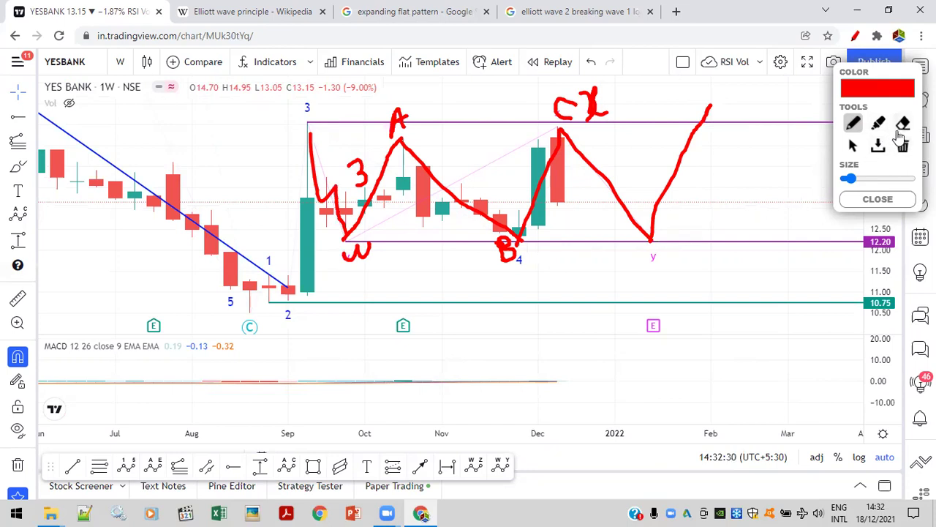
click(903, 124)
mouse_move(717, 105)
mouse_down()
mouse_move(668, 194)
mouse_move(648, 272)
mouse_up()
click(853, 124)
mouse_move(650, 238)
mouse_down()
mouse_move(711, 132)
mouse_move(751, 241)
mouse_move(744, 268)
mouse_move(765, 261)
mouse_move(799, 126)
mouse_up()
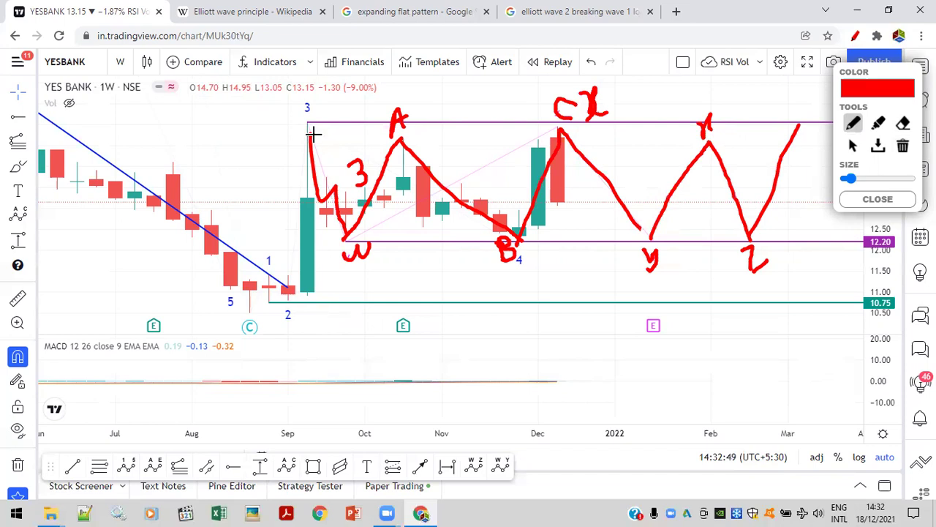
Step: Sketch a small descending zigzag beside z and encircle the whole W-X-Y-X-Z correction in red pen
mouse_move(786, 235)
mouse_down()
mouse_move(790, 261)
mouse_move(815, 253)
mouse_move(823, 277)
mouse_up()
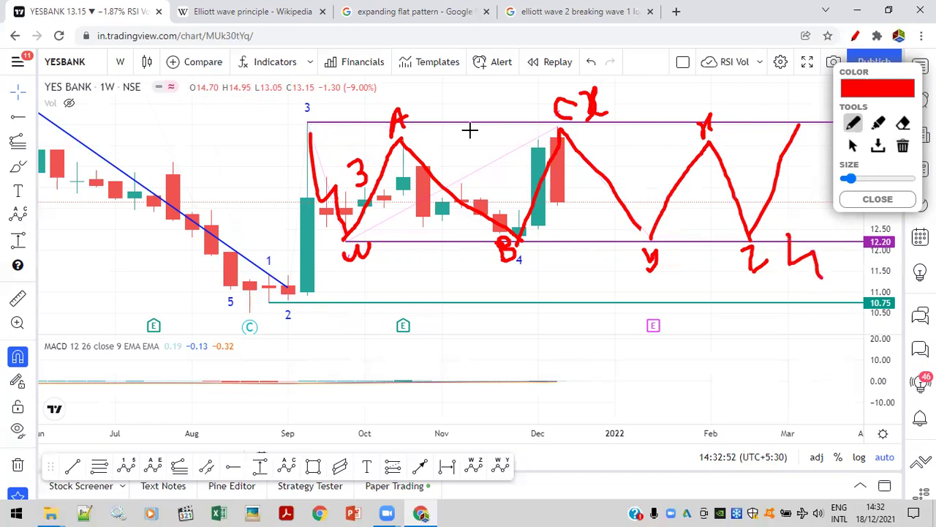
mouse_move(765, 125)
mouse_down()
mouse_move(324, 130)
mouse_move(440, 269)
mouse_up()
drag(573, 254, 768, 124)
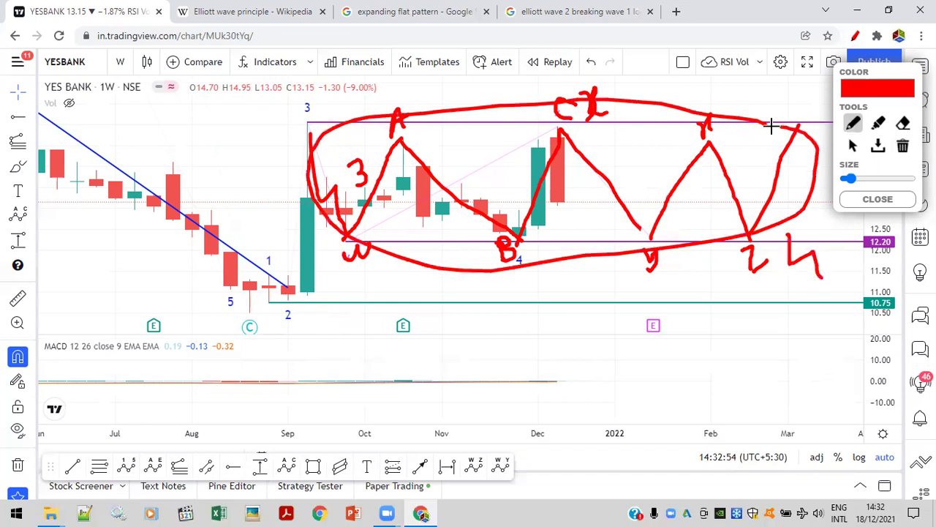
Step: Encircle the 10.75 and 12.20 price levels in red and draw a downward arrow below the 10.75 line
mouse_move(900, 292)
mouse_down()
mouse_move(866, 295)
mouse_move(897, 313)
mouse_move(897, 294)
mouse_up()
drag(786, 306, 796, 338)
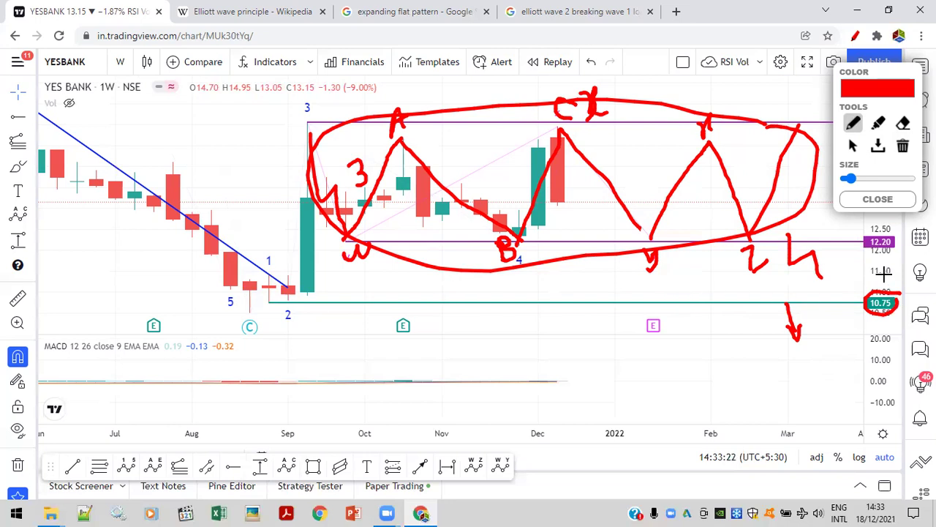
mouse_move(896, 233)
mouse_down()
mouse_move(878, 229)
mouse_move(860, 245)
mouse_move(894, 249)
mouse_move(888, 233)
mouse_up()
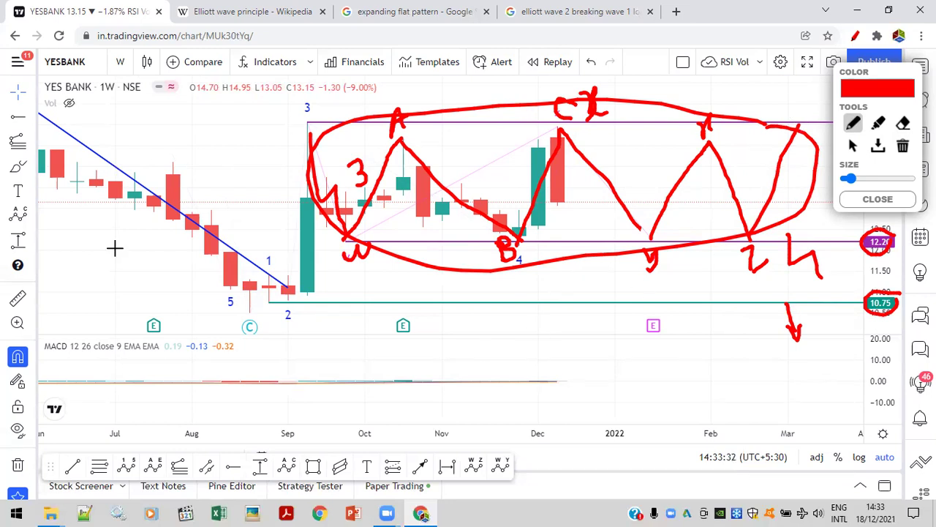
Step: Encircle the circled C low, draw a rising line from it with a stroke crossing it, and clear all pen annotations
mouse_move(252, 312)
mouse_down()
mouse_move(245, 298)
mouse_move(736, 51)
mouse_up()
drag(487, 116, 615, 256)
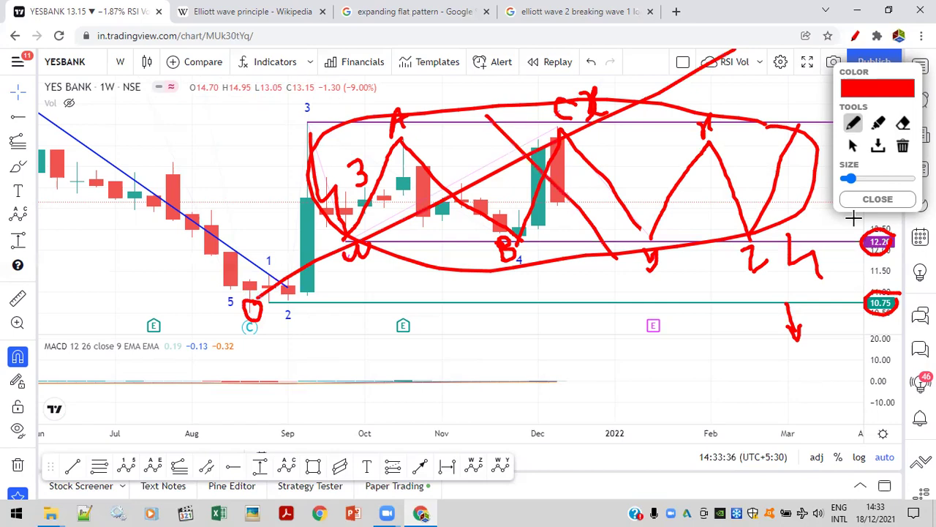
click(901, 148)
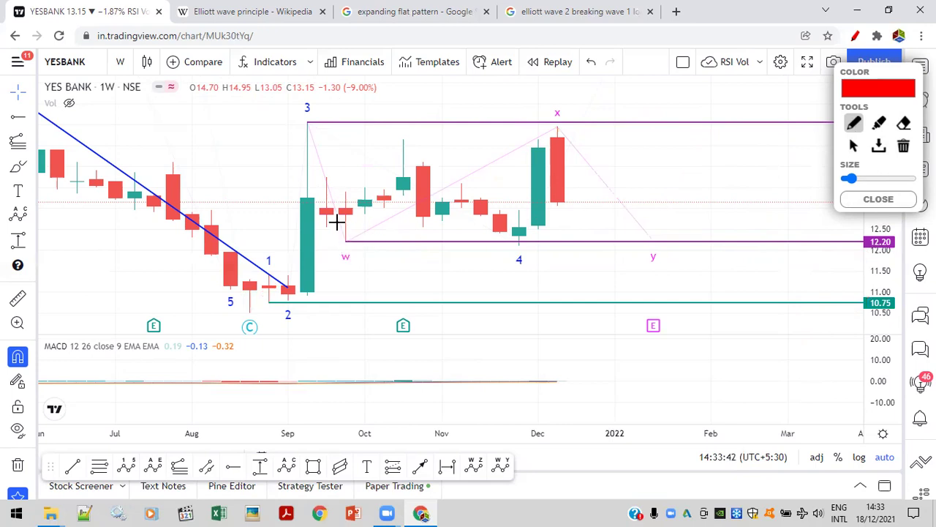
Step: Trace the three legs from w through the October high and wave 4 low to x in red, and encircle the 10.75 and 12.20 levels
mouse_move(344, 237)
mouse_down()
mouse_move(409, 136)
mouse_move(525, 246)
mouse_move(559, 131)
mouse_up()
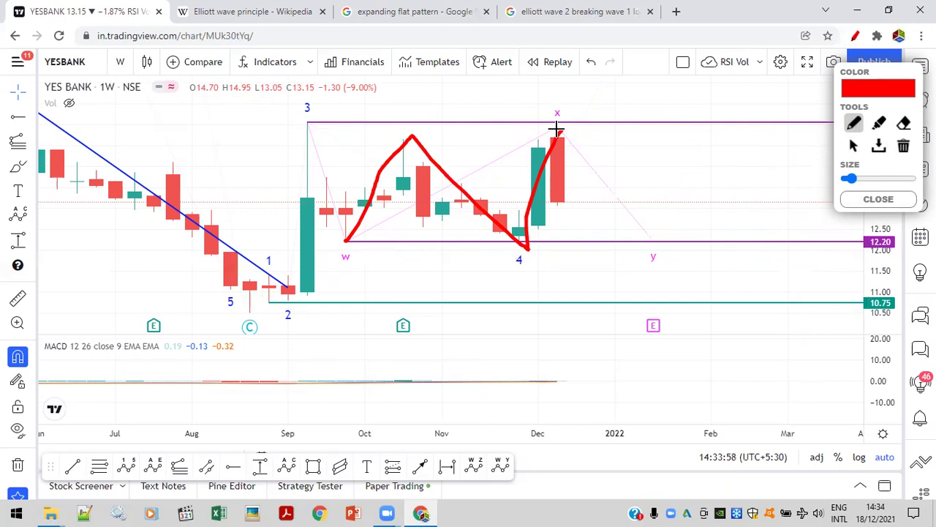
drag(557, 129, 555, 141)
mouse_move(900, 293)
mouse_down()
mouse_move(878, 280)
mouse_move(858, 320)
mouse_move(904, 299)
mouse_move(887, 285)
mouse_move(858, 313)
mouse_move(903, 309)
mouse_move(882, 282)
mouse_move(857, 302)
mouse_up()
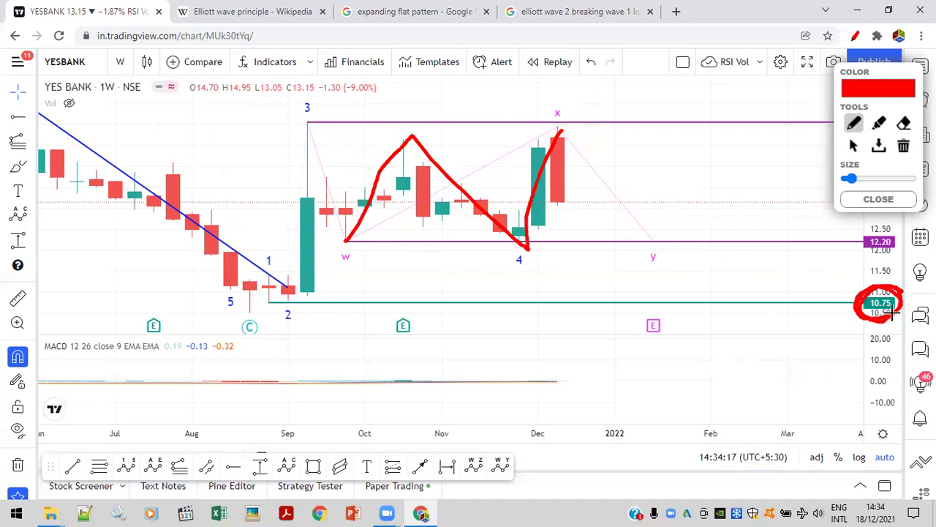
mouse_move(898, 236)
mouse_down()
mouse_move(868, 223)
mouse_move(854, 247)
mouse_move(898, 237)
mouse_move(865, 223)
mouse_move(879, 249)
mouse_move(878, 223)
mouse_up()
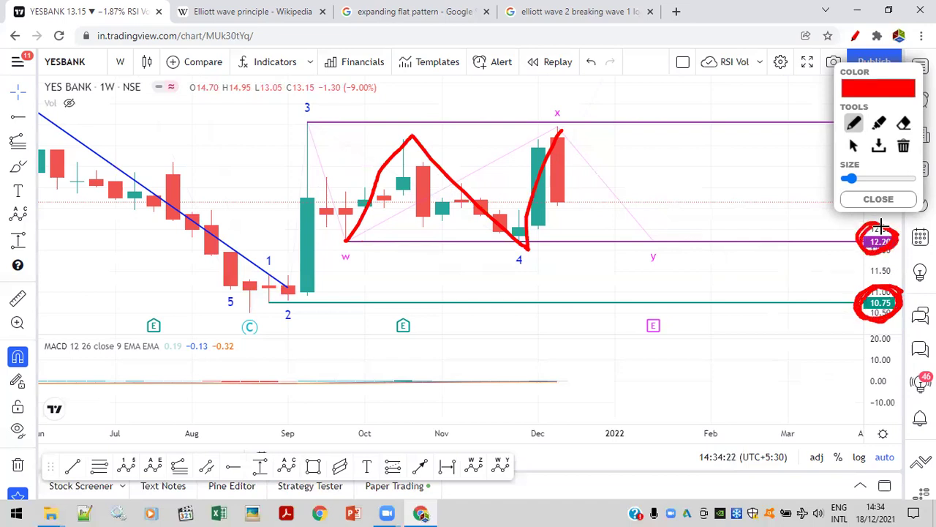